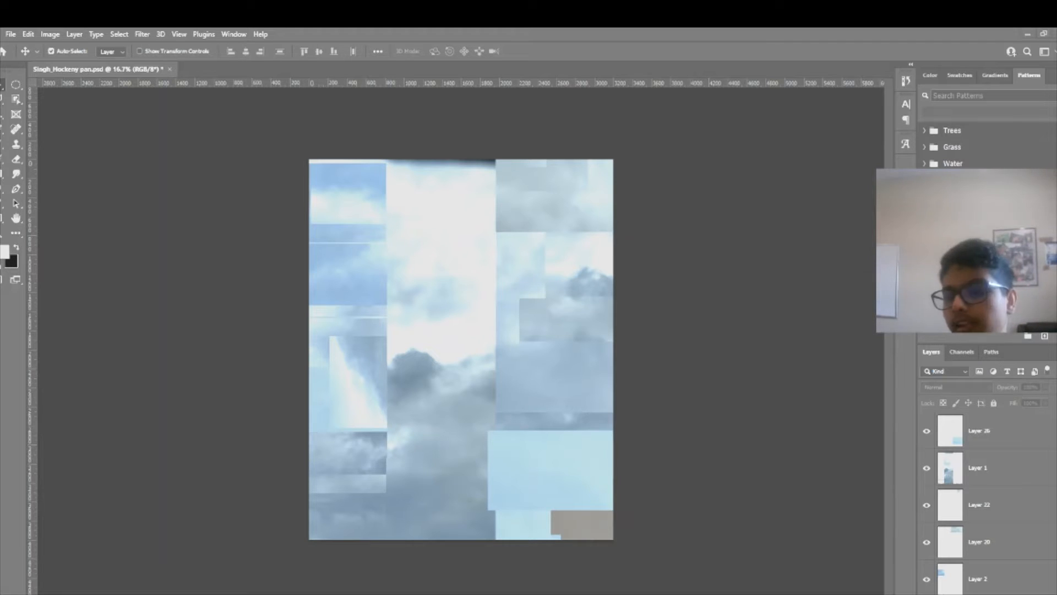
scroll(983, 468, "up", 2)
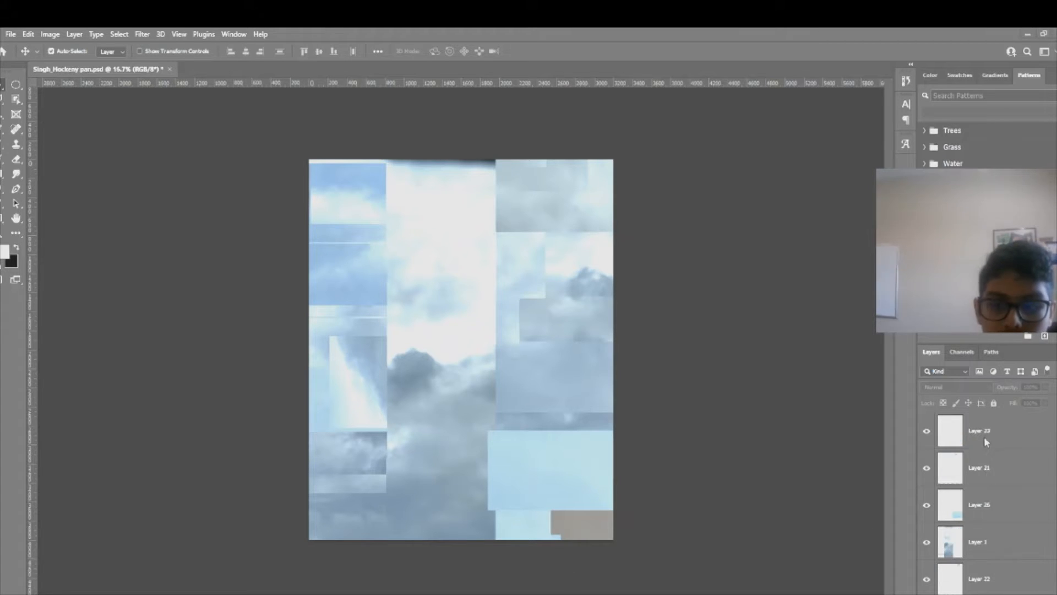
scroll(991, 474, "down", 5)
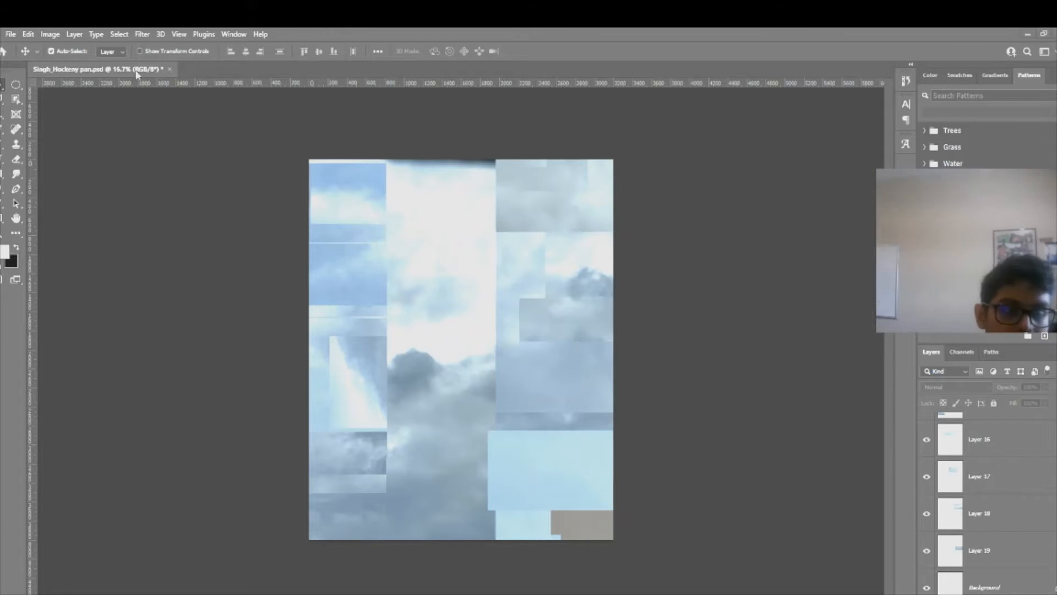
- Start a new document based on the recent 10 x 8 in at 420 ppi custom preset
left_click(10, 35)
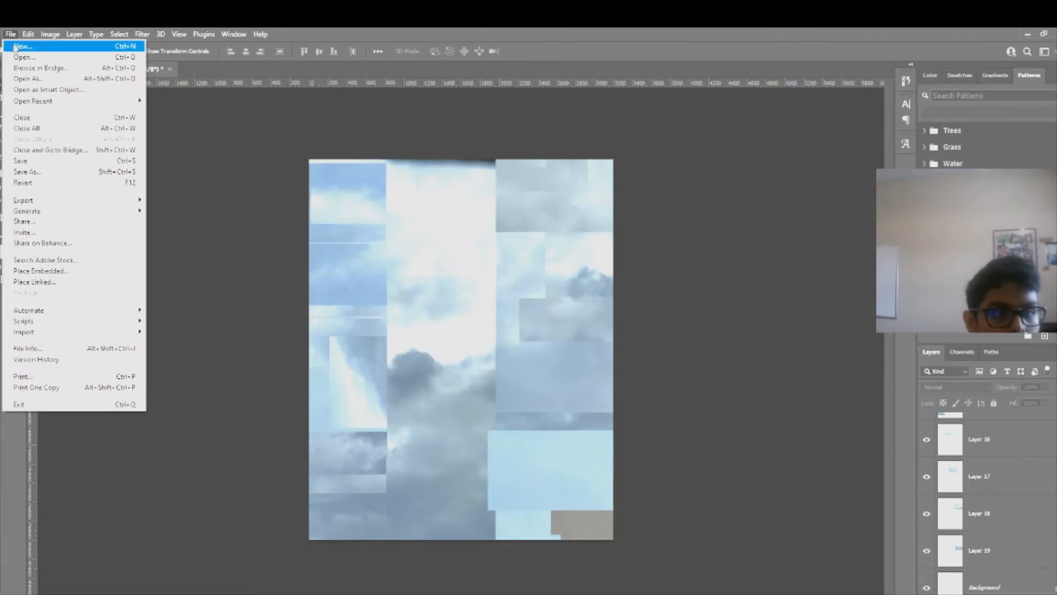
left_click(15, 47)
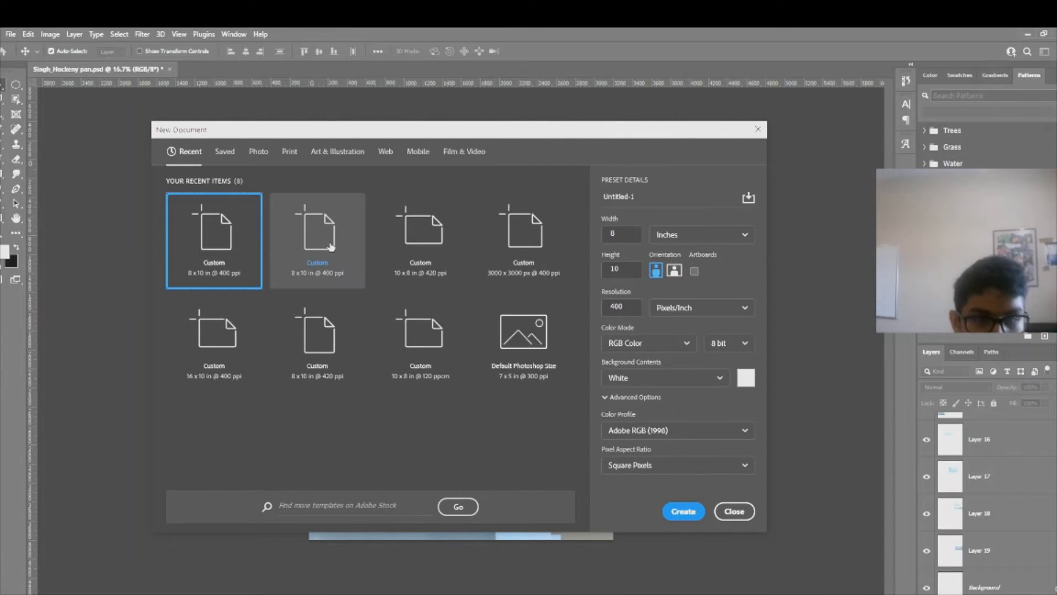
left_click(399, 255)
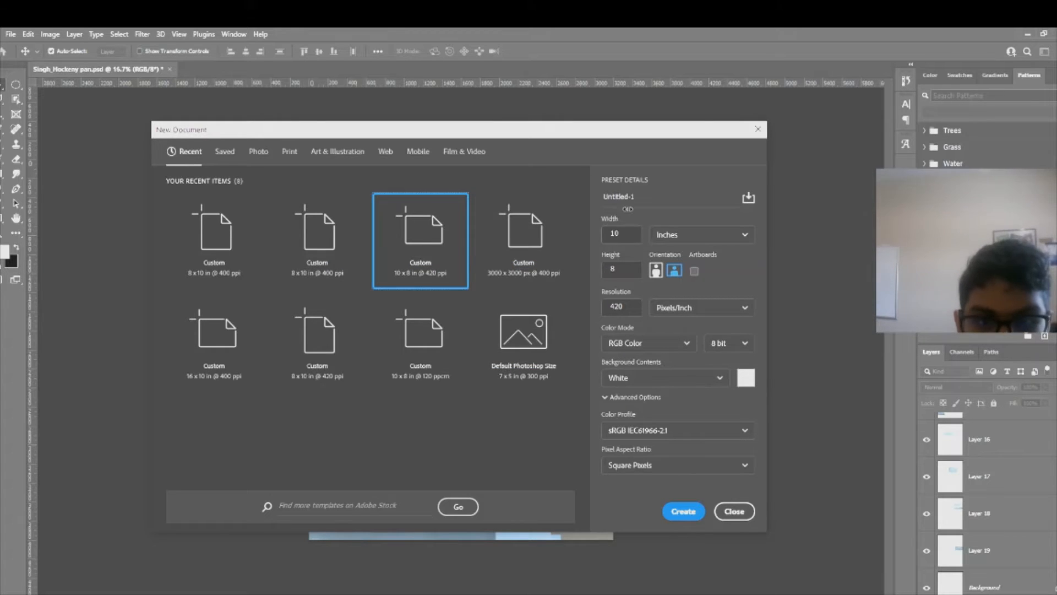
- Name the new document with the author's surname followed by "_Seamless Pan"
left_click(674, 194)
key("BackSpace")
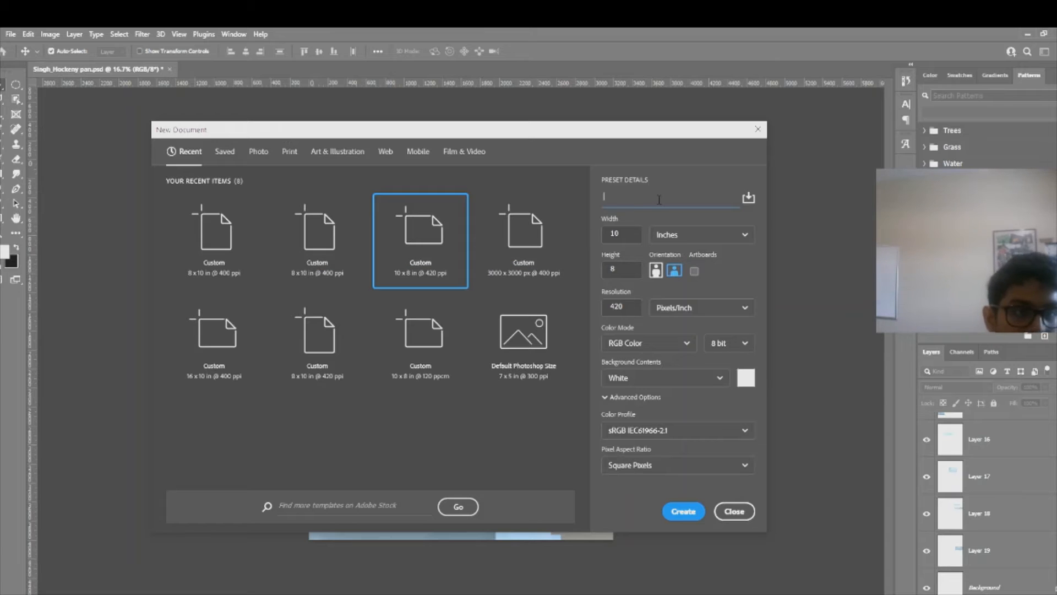
type("Singh")
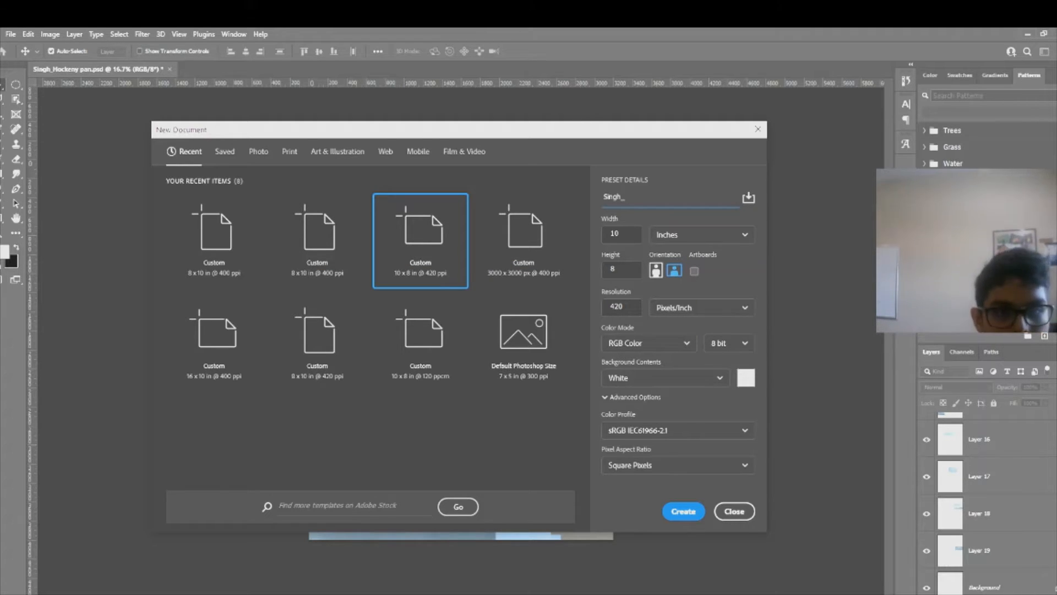
type("_Sy")
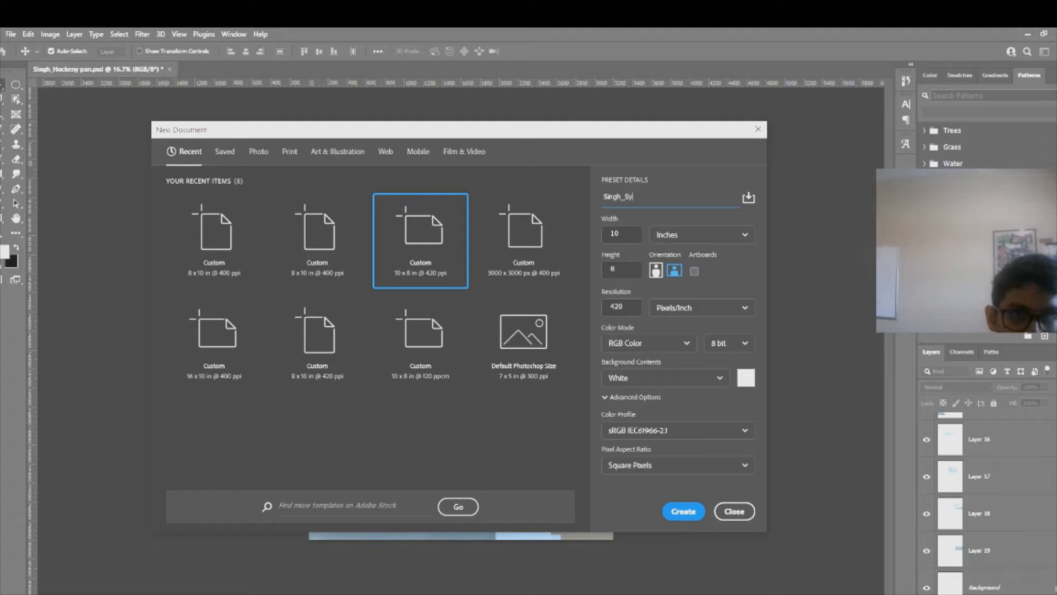
type("mettr")
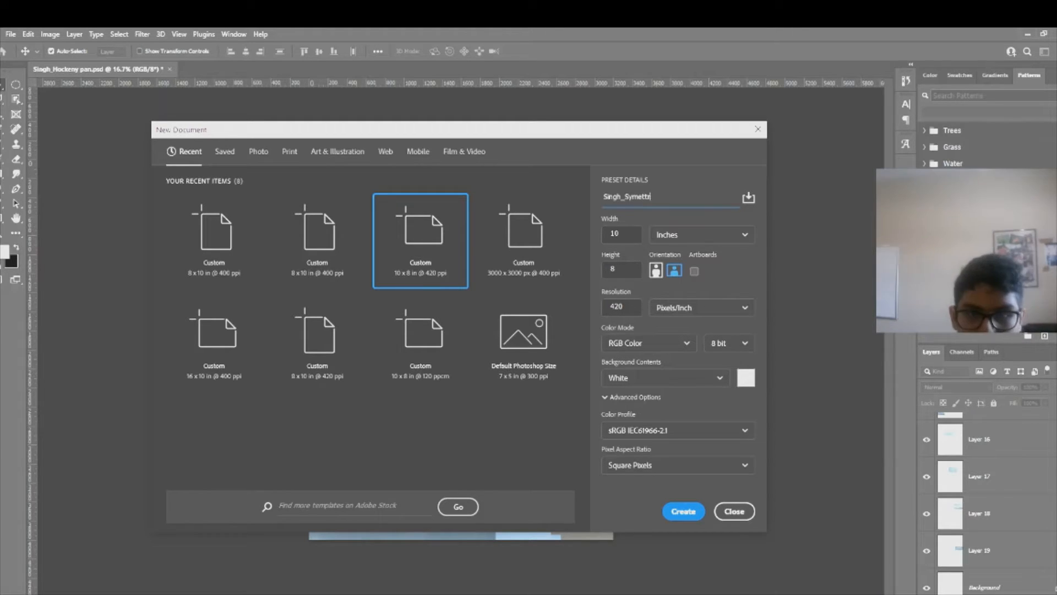
key("BackSpace")
key("BackSpace")
key("BackSpace")
key("BackSpace")
key("BackSpace")
key("BackSpace")
key("BackSpace")
key("BackSpace")
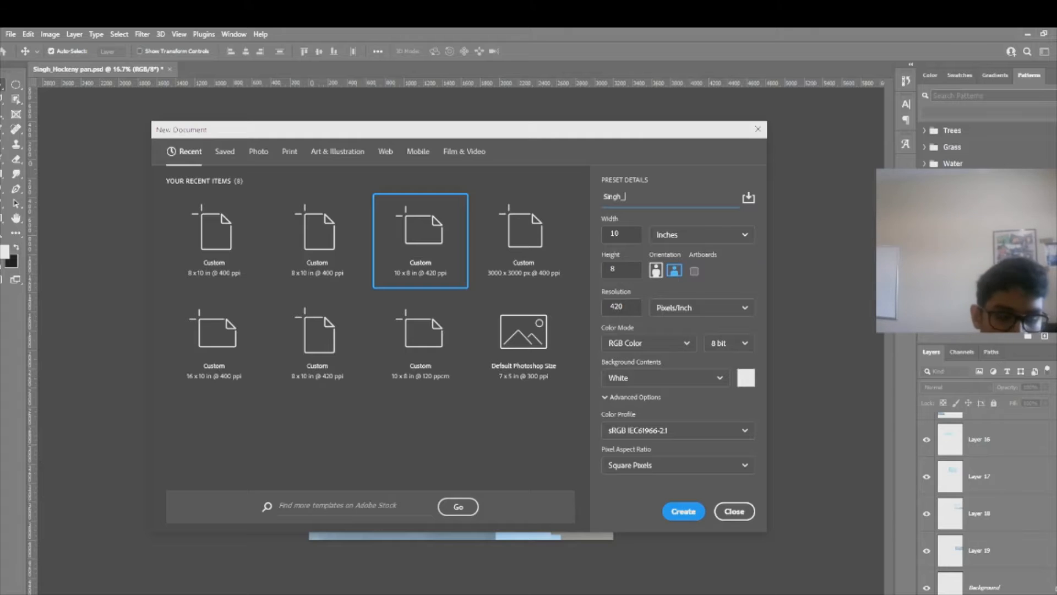
type("Seamle")
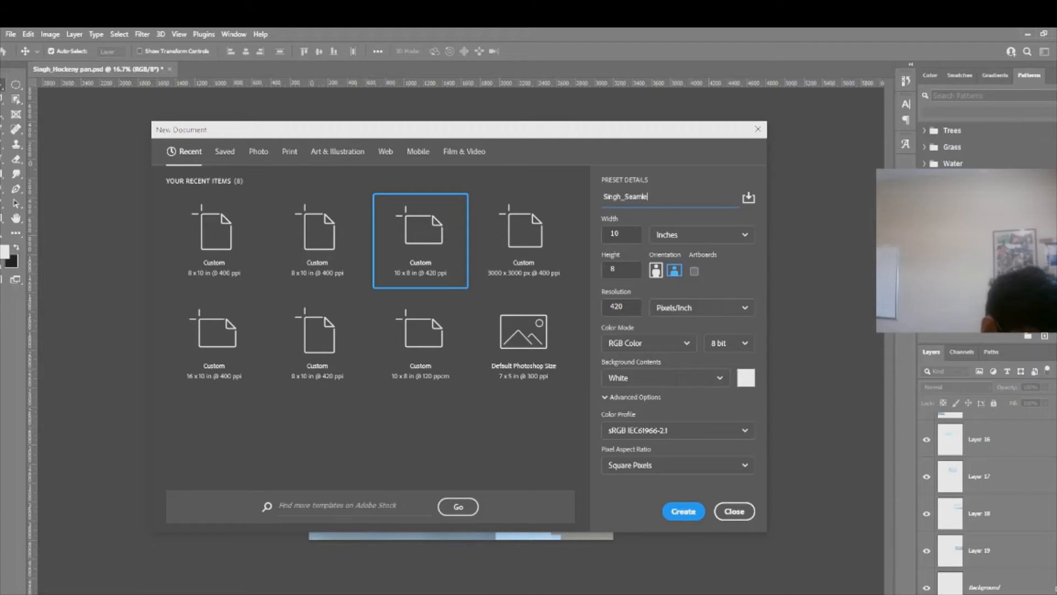
type("ss Pan")
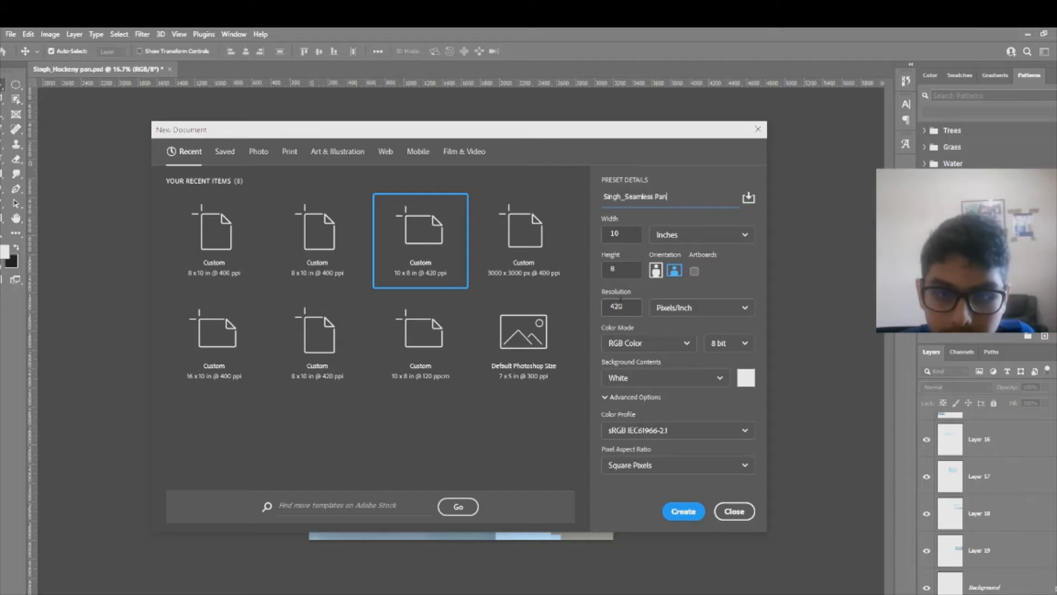
- Set the new document's resolution to 400 pixels/inch and create it
left_click(619, 302)
left_click(619, 303)
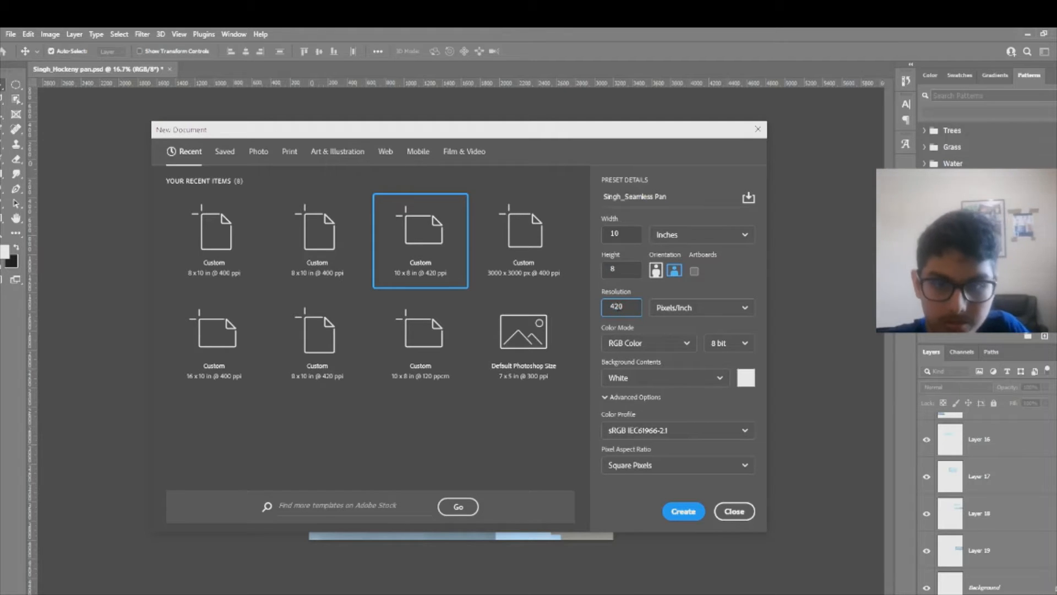
key("BackSpace")
key("BackSpace")
type("00")
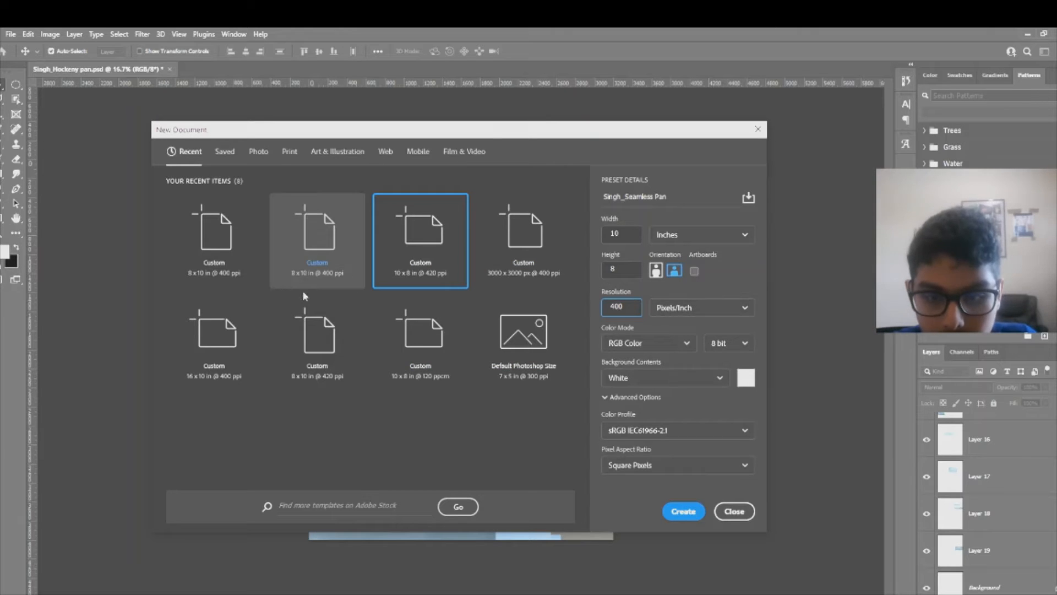
left_click(683, 512)
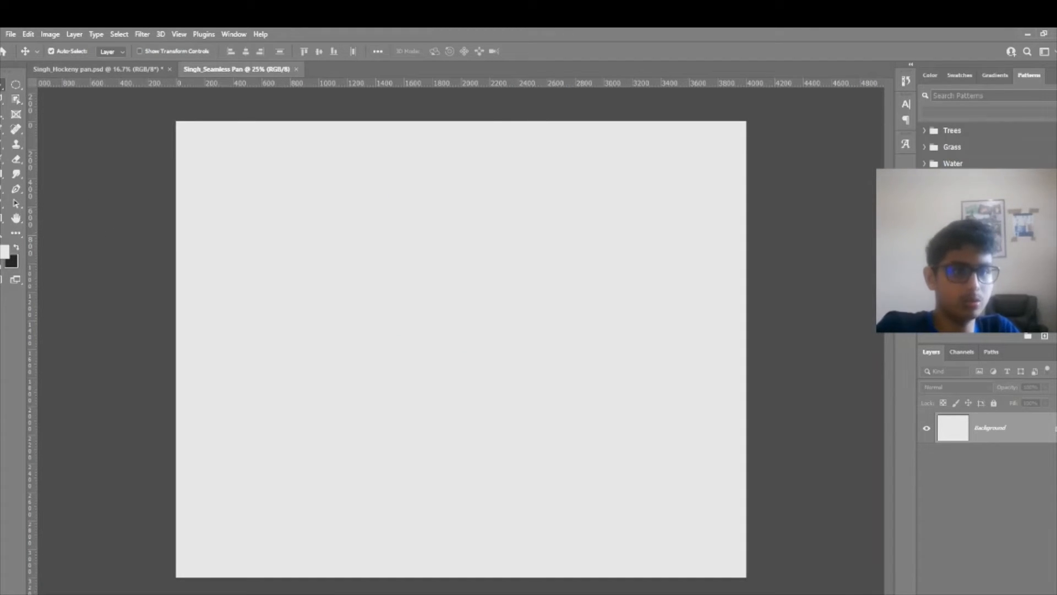
- Open the six skyline photos IMG_2687.jpg through IMG_2692.jpg
left_click(17, 34)
left_click(19, 59)
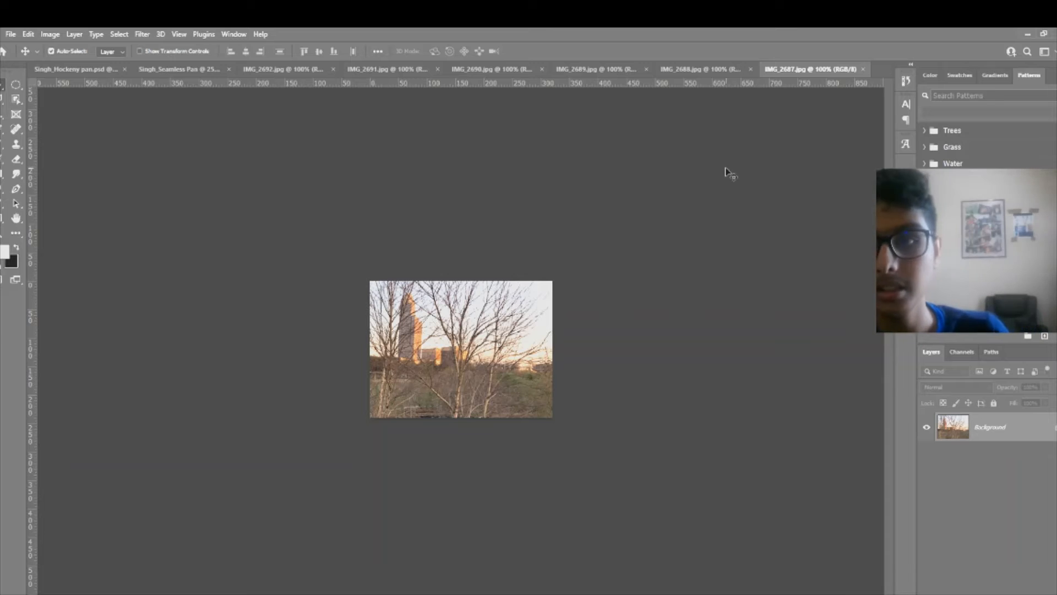
- Try copying the entire IMG_2687.jpg photo into the blank Seamless Pan document, and undo the paste
key("ctrl")
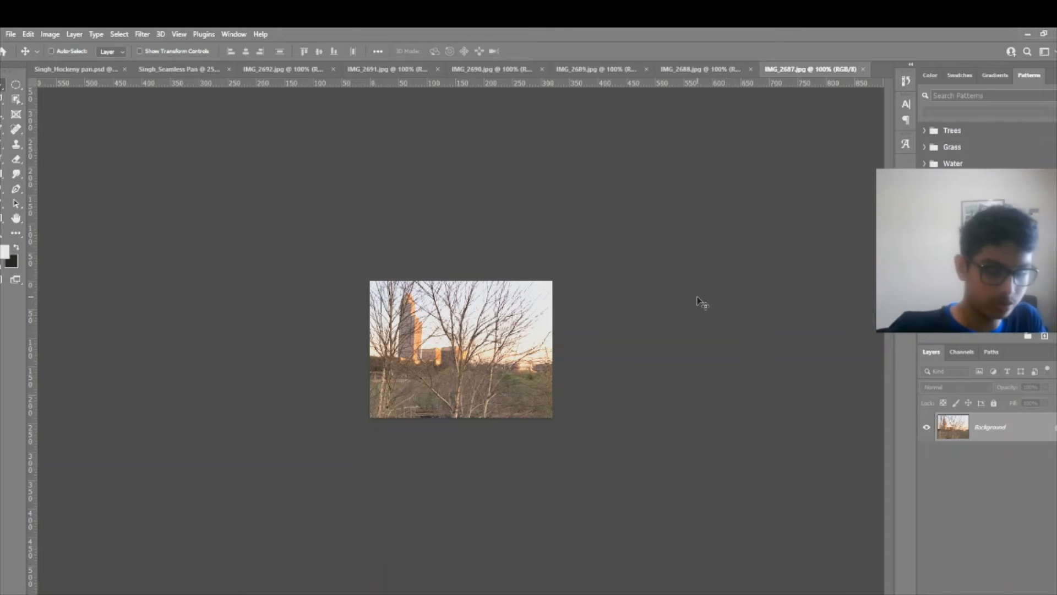
key("ctrl+a")
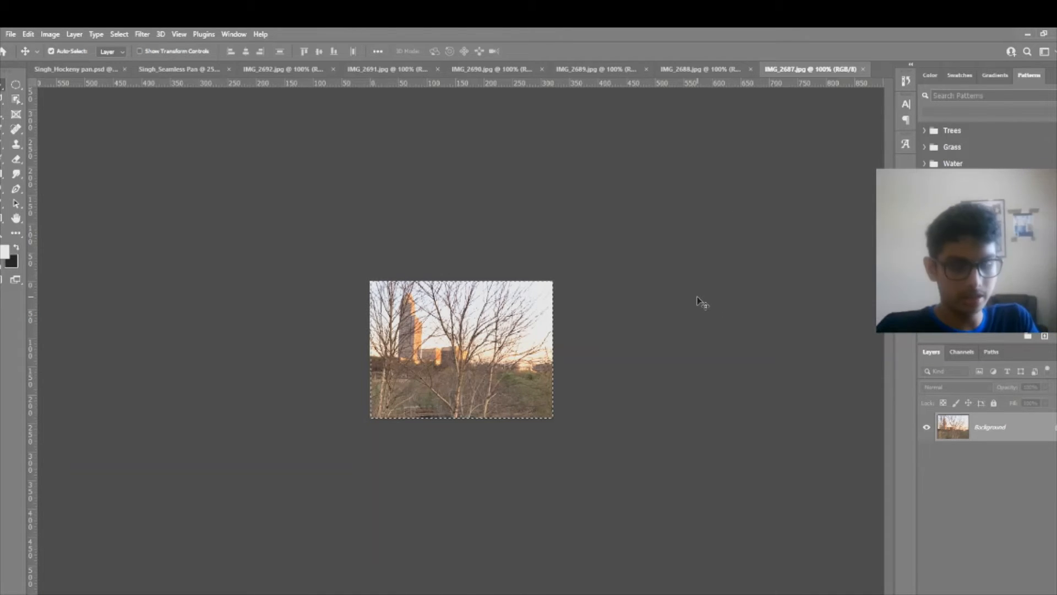
left_click(64, 74)
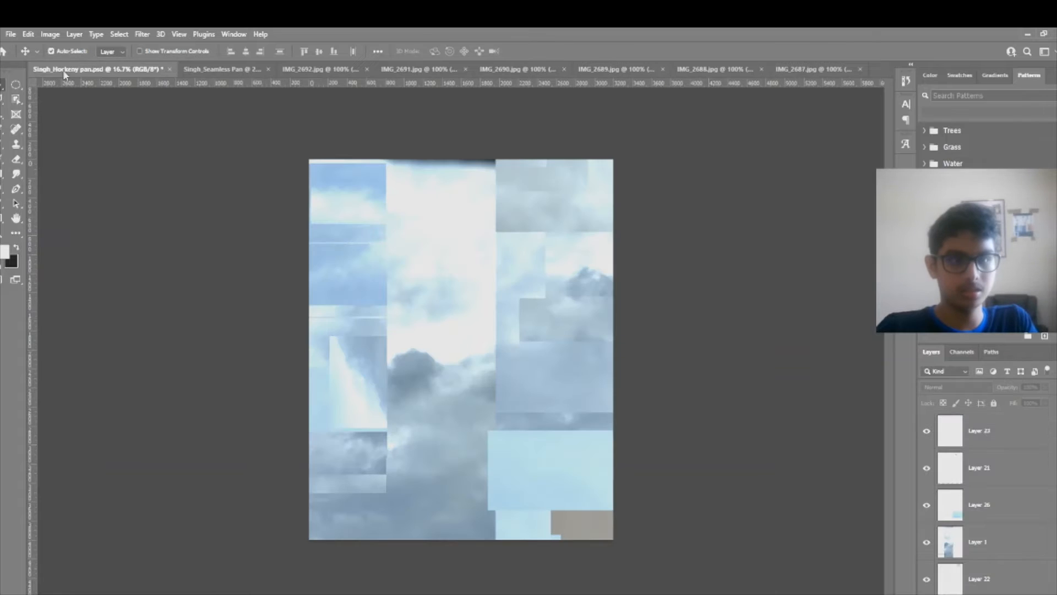
left_click(213, 71)
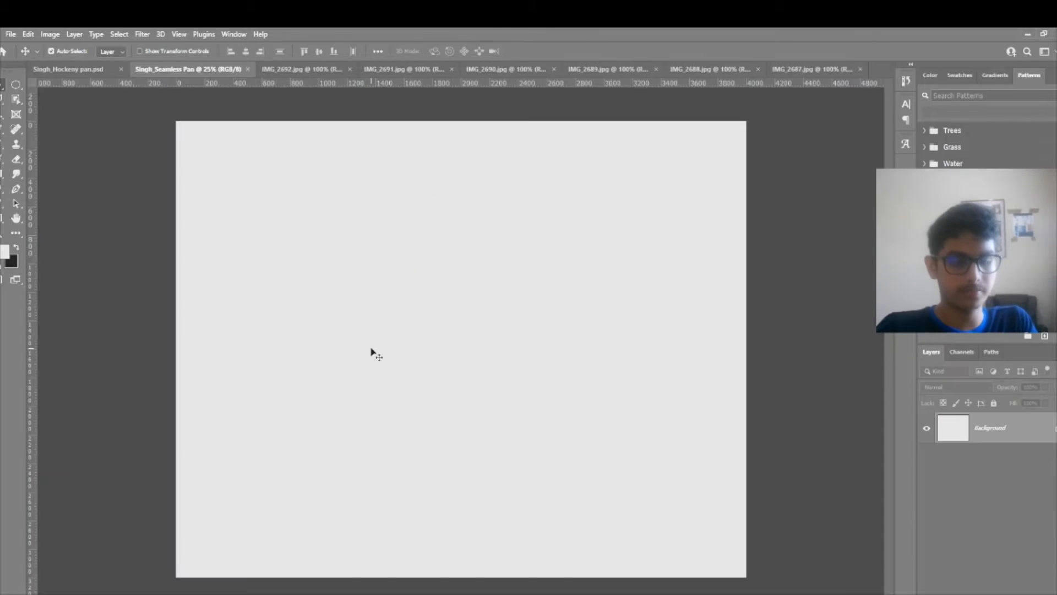
key("ctrl+v")
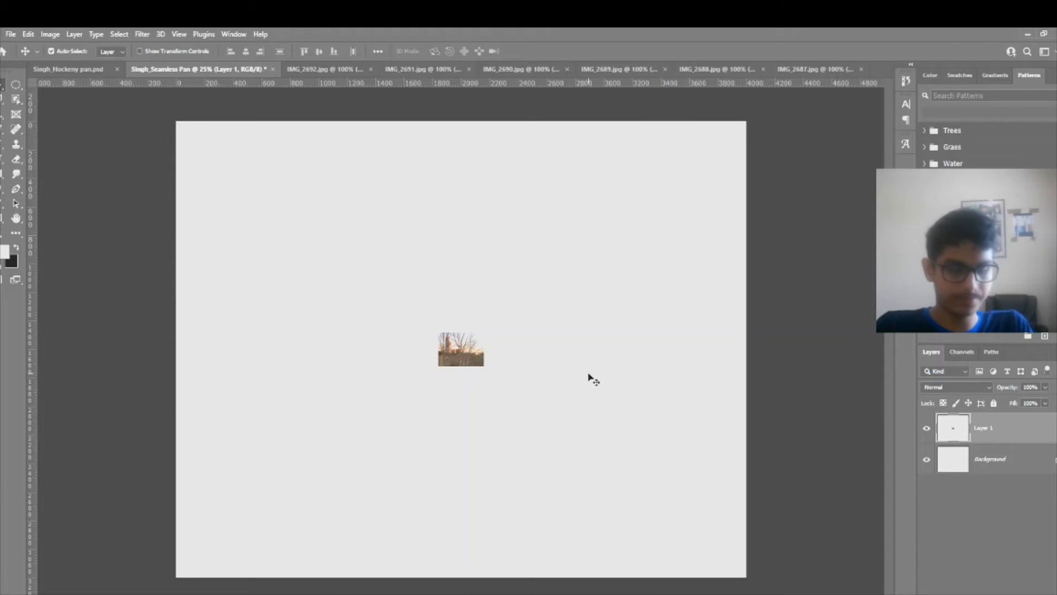
key("ctrl+z")
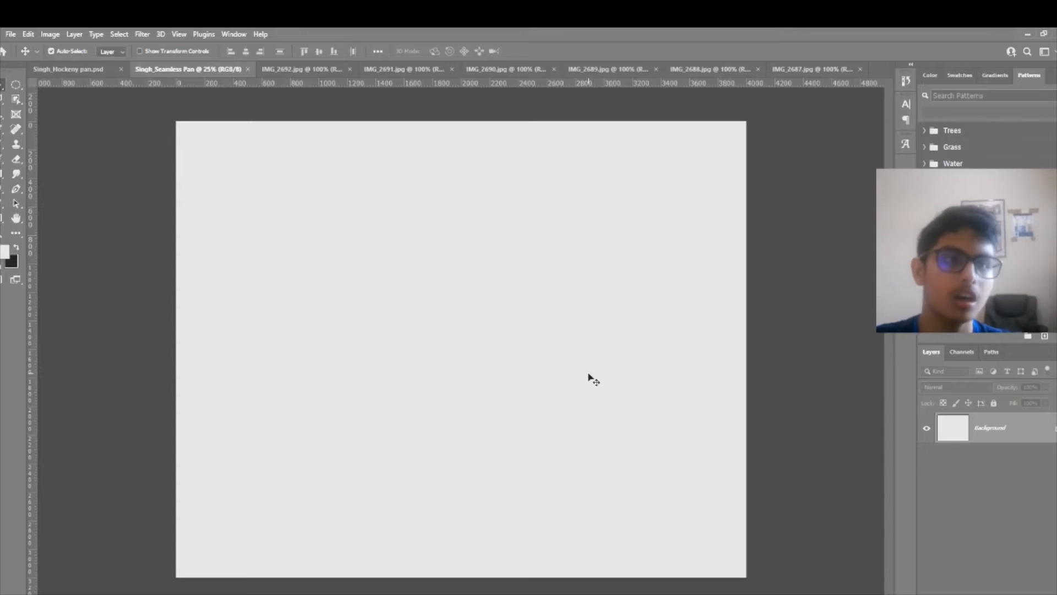
- Photomerge all the open IMG photos into a panorama with the Auto layout and Blend Images Together enabled
left_click(11, 34)
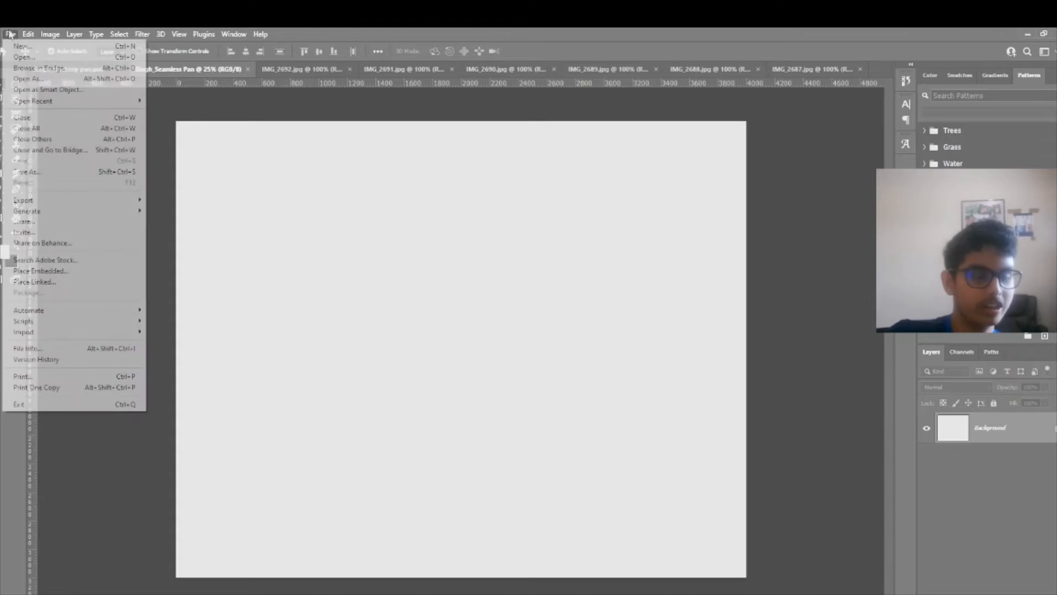
mouse_move(102, 317)
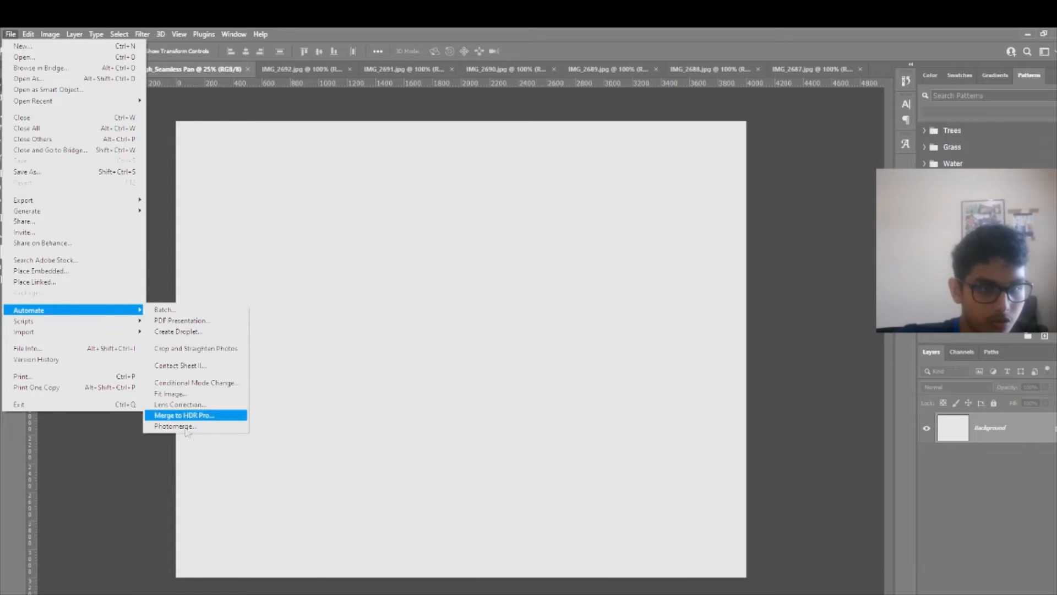
left_click(189, 427)
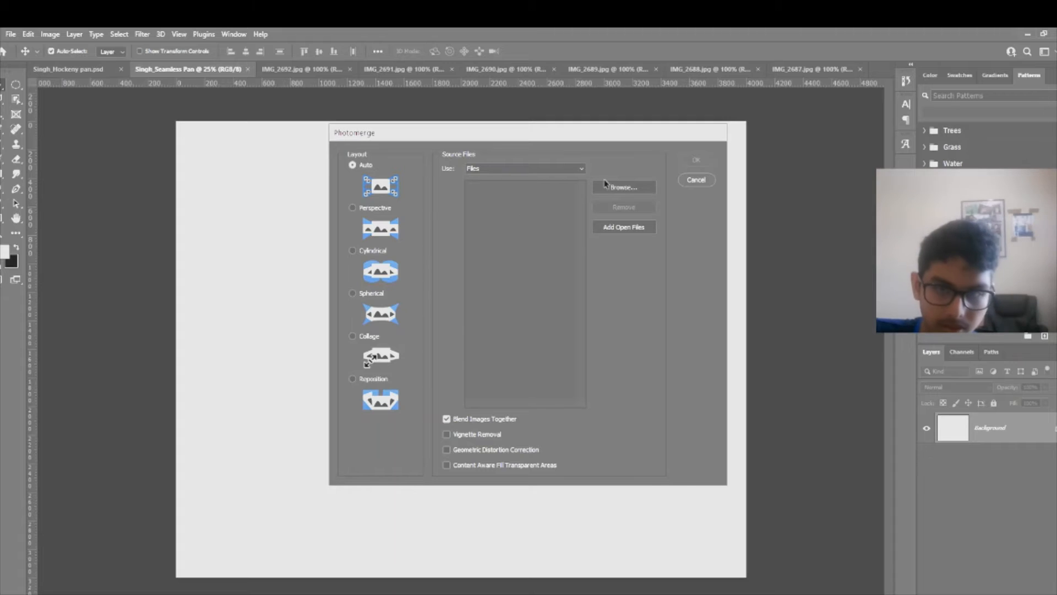
left_click(622, 228)
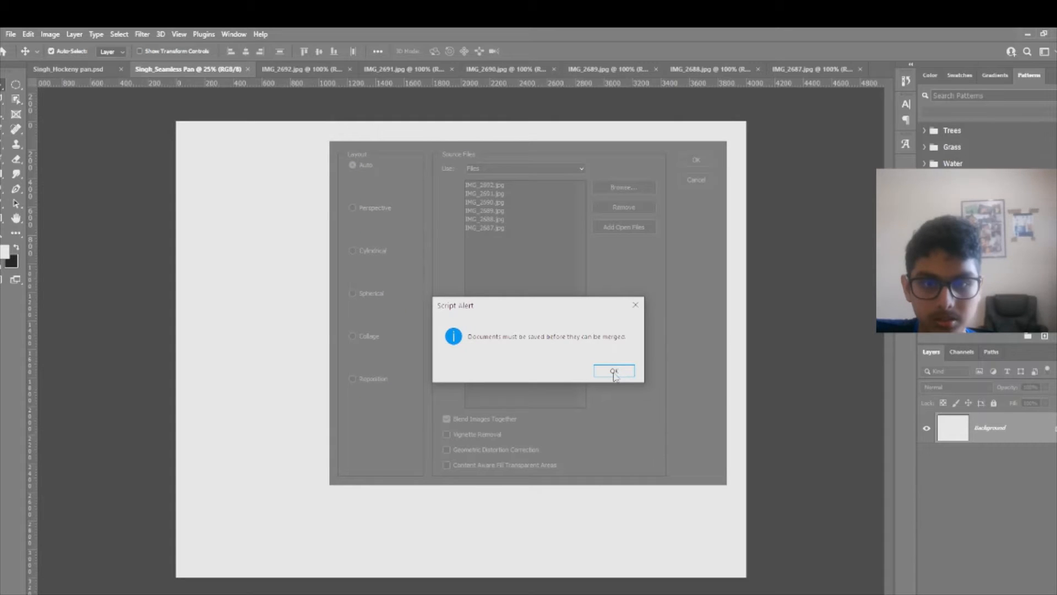
left_click(614, 372)
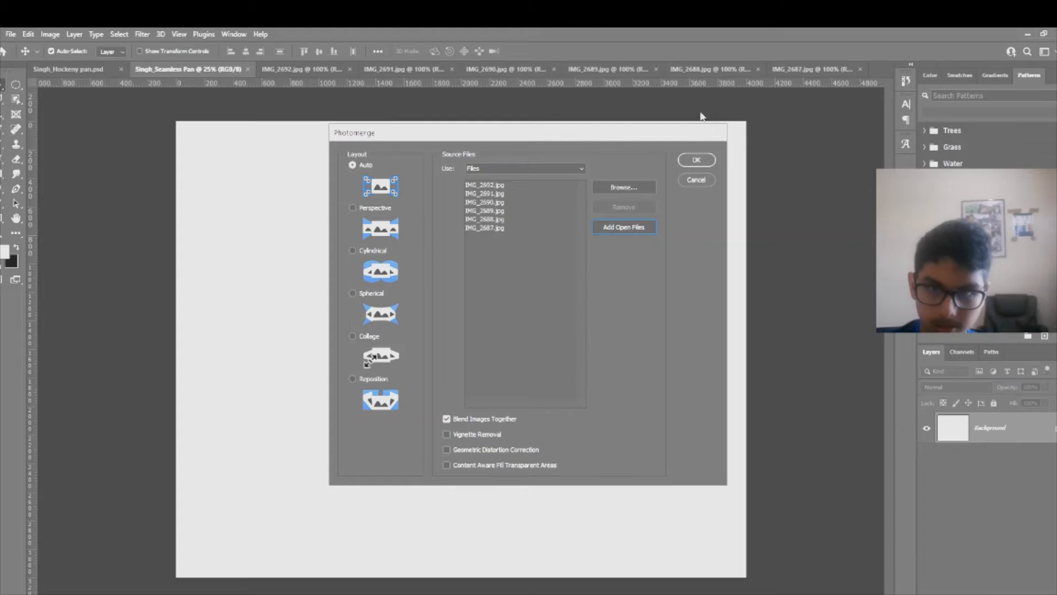
left_click(697, 161)
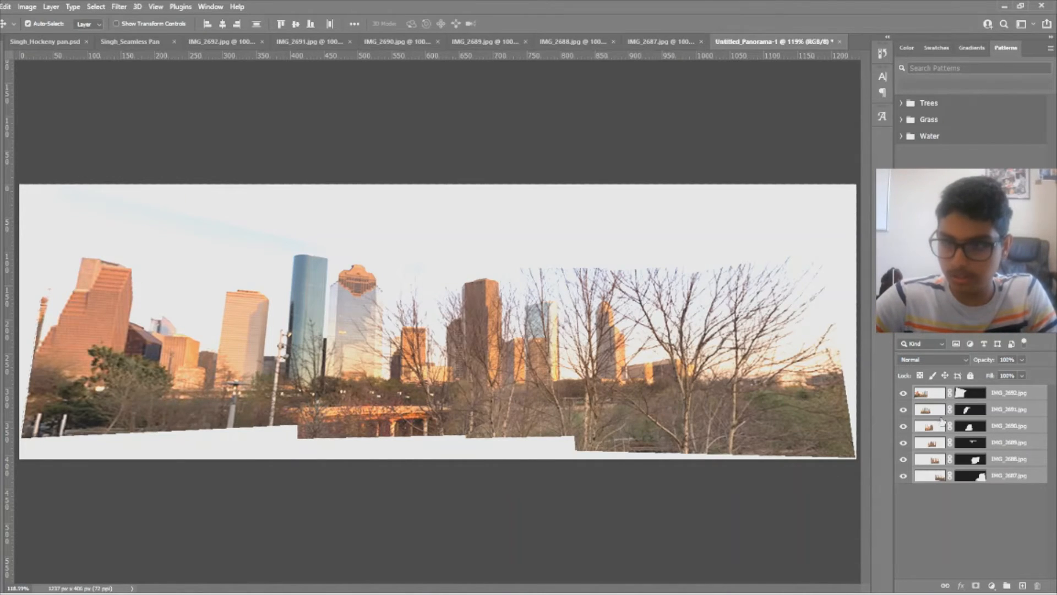
left_click(940, 394)
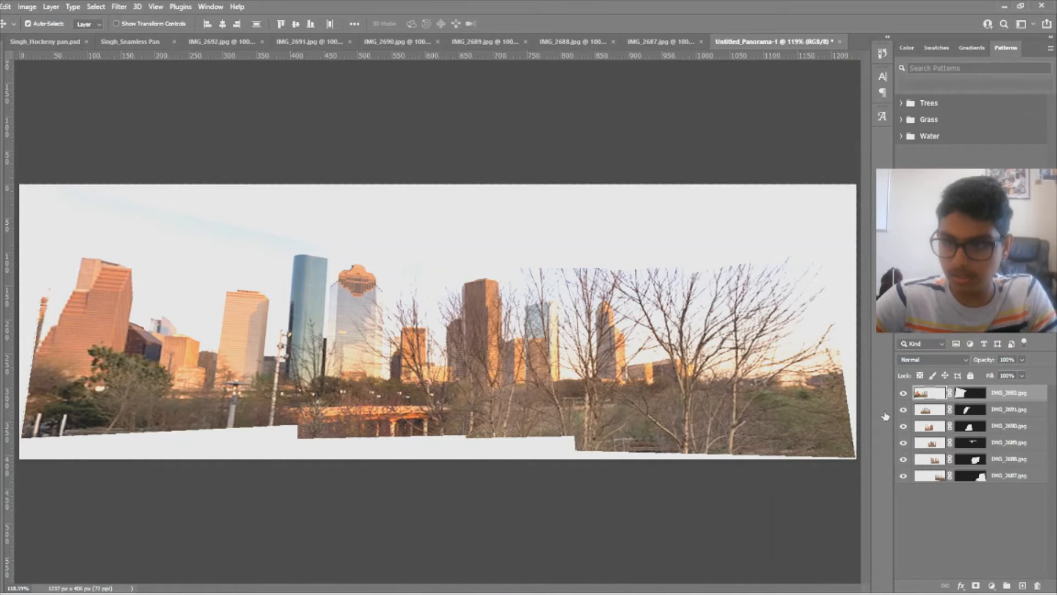
double_click(921, 392)
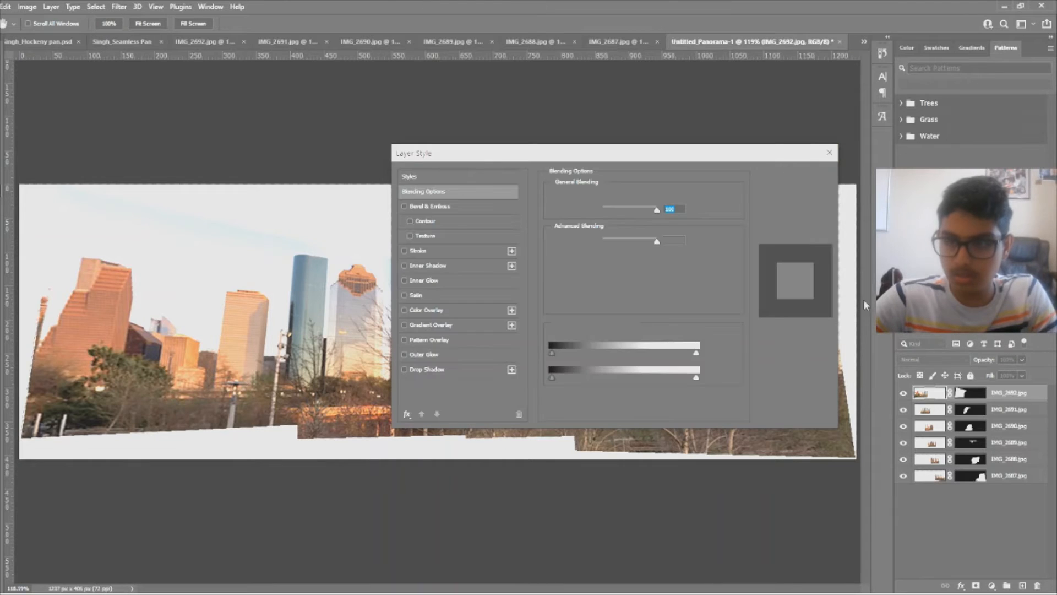
left_click(830, 152)
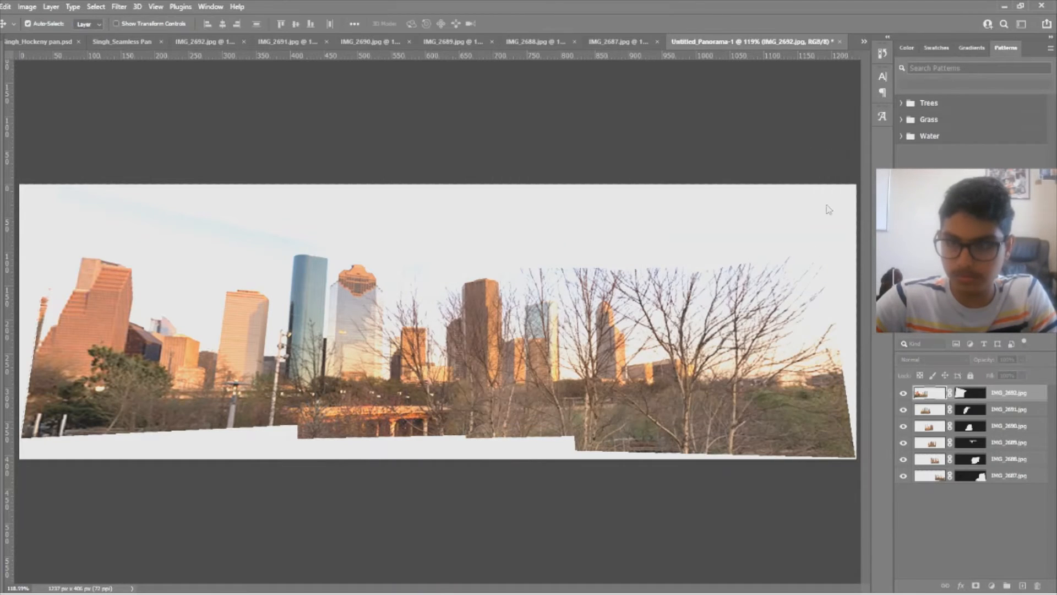
left_click(952, 538)
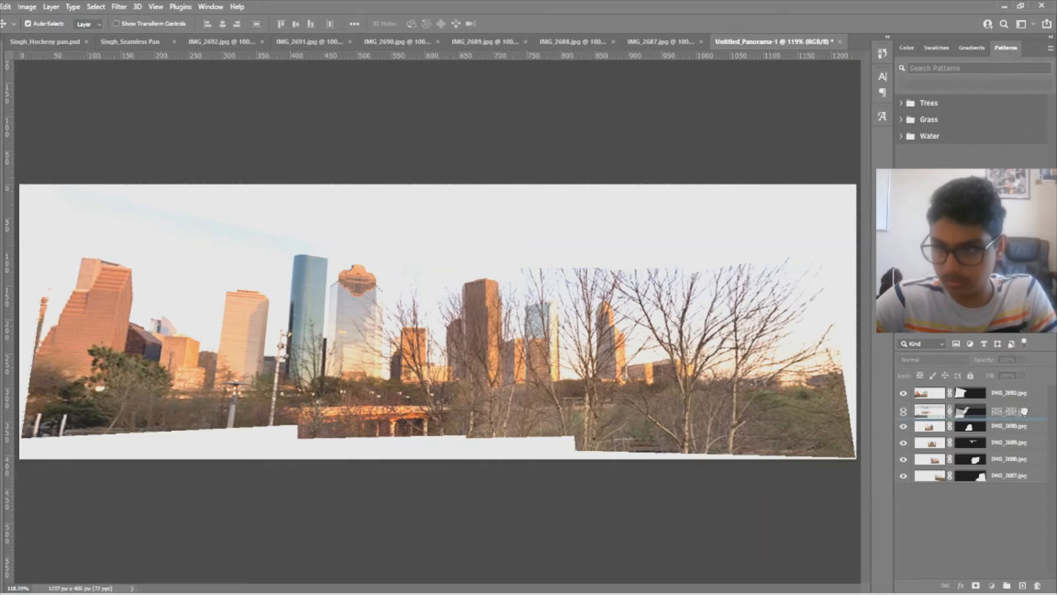
left_click(1022, 391)
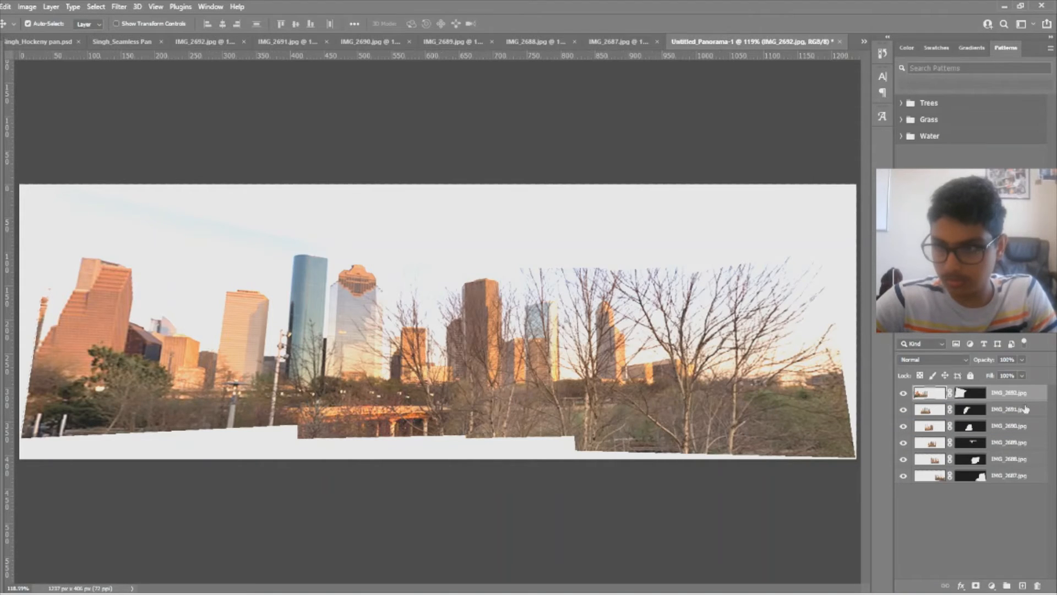
left_click(1009, 536)
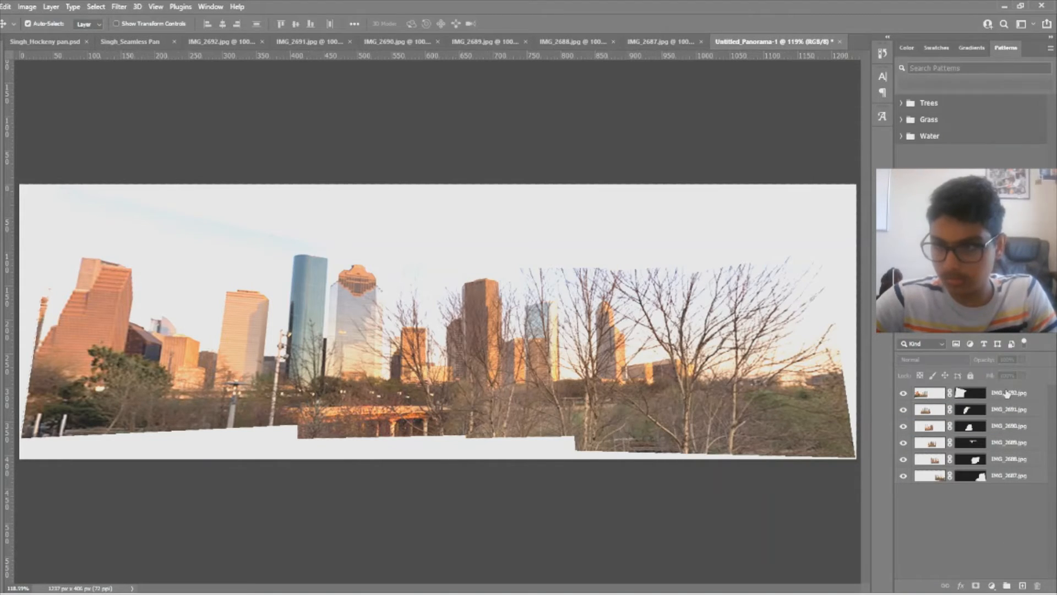
right_click(1008, 392)
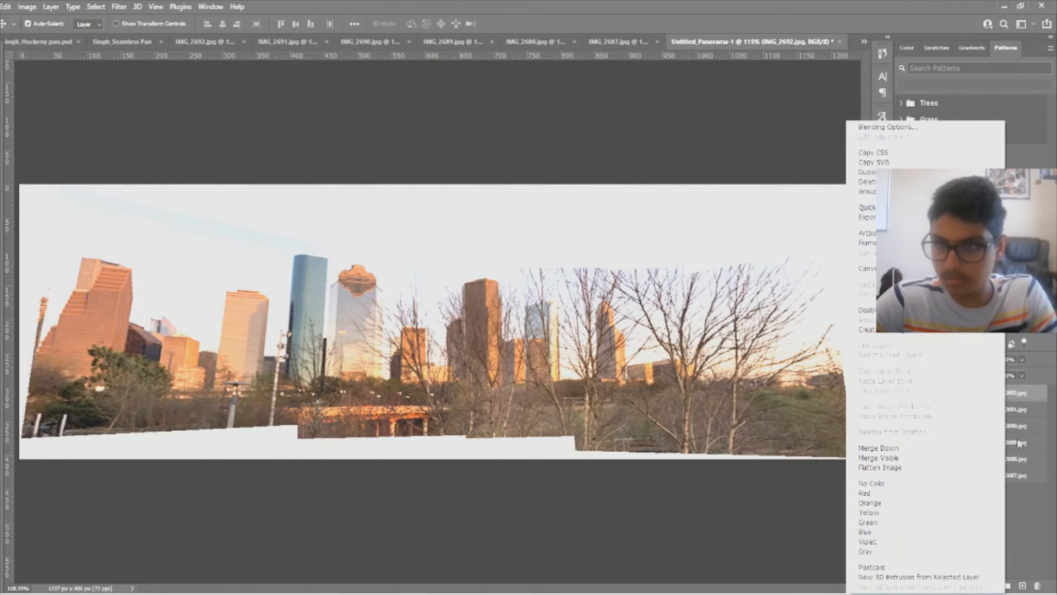
left_click(1022, 535)
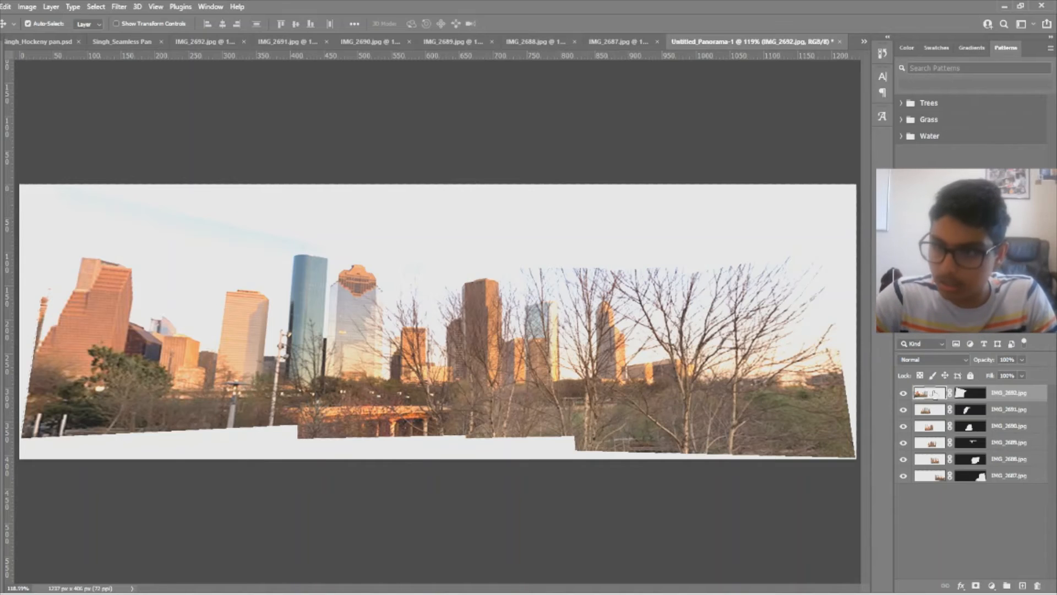
left_click(968, 392)
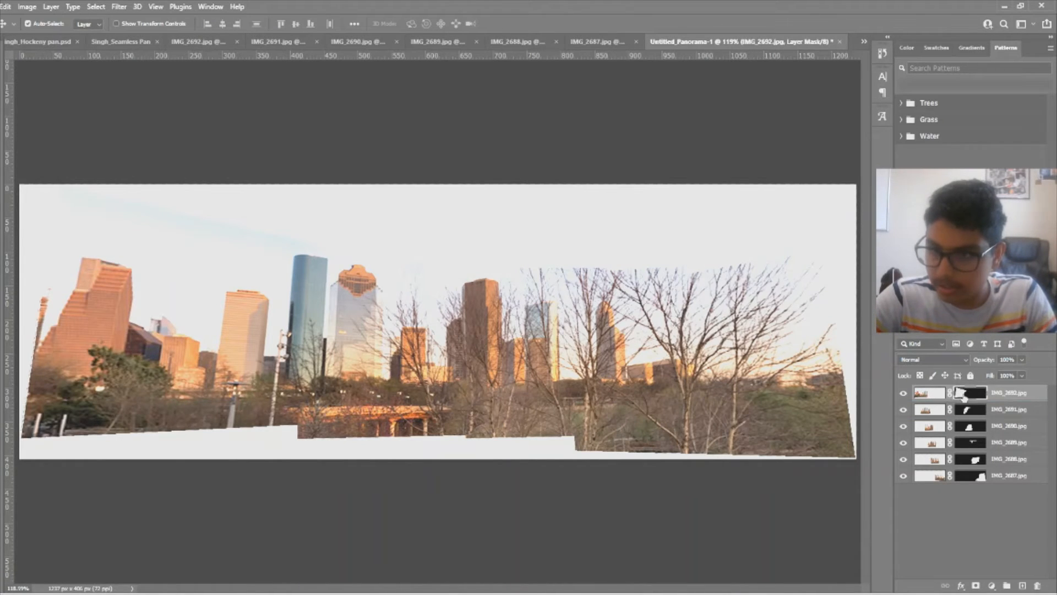
left_click(996, 524)
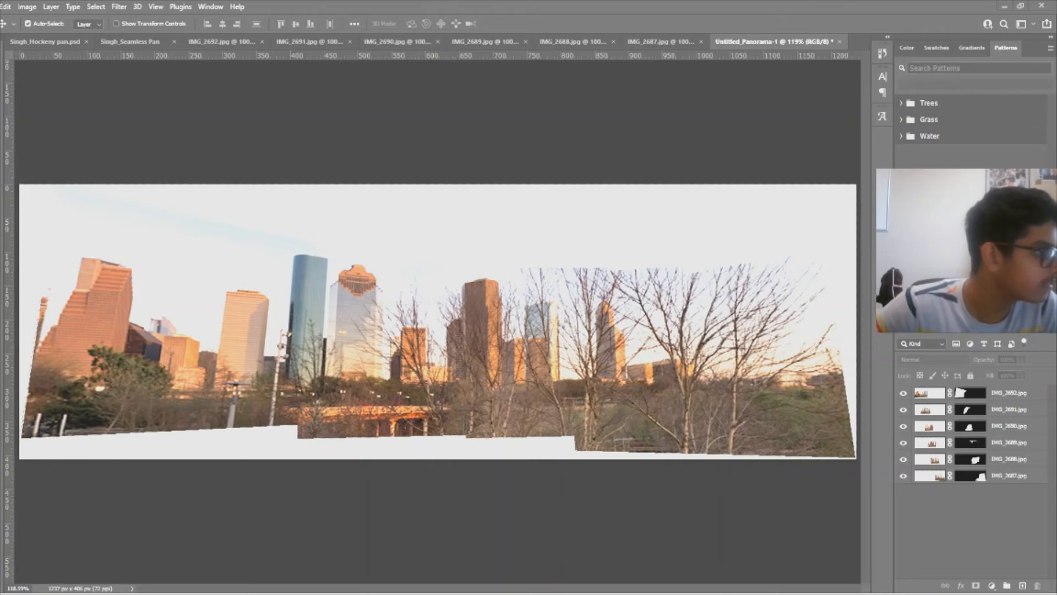
left_click(94, 7)
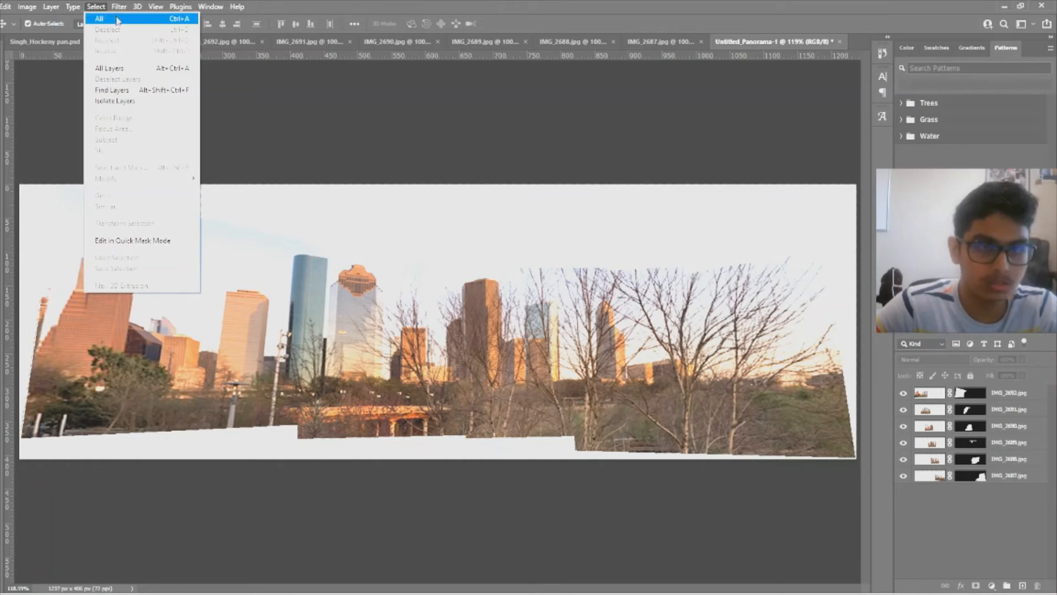
left_click(110, 68)
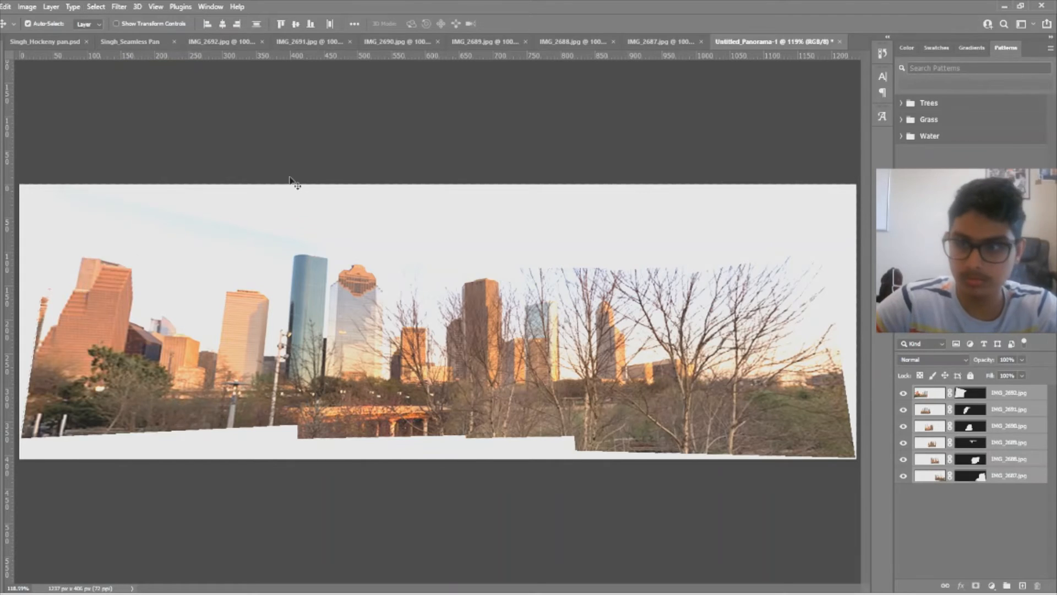
right_click(1015, 444)
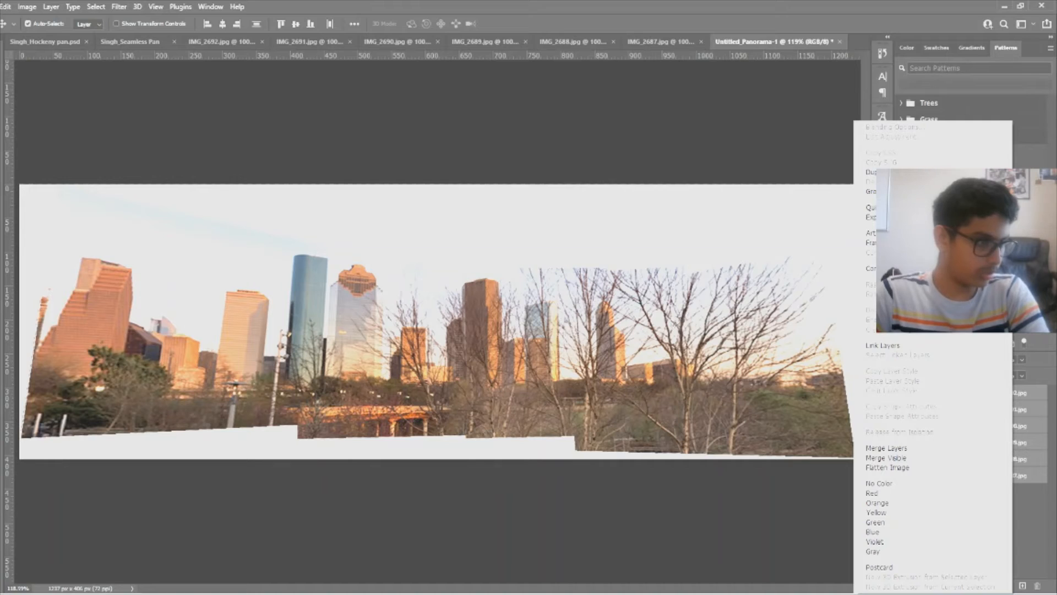
key("Escape")
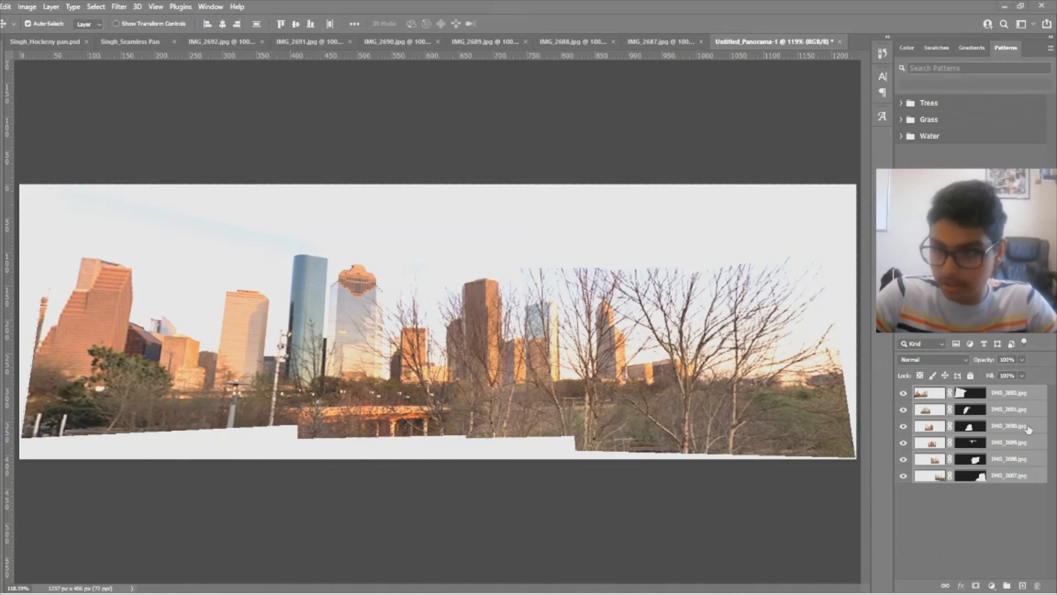
left_click(987, 512)
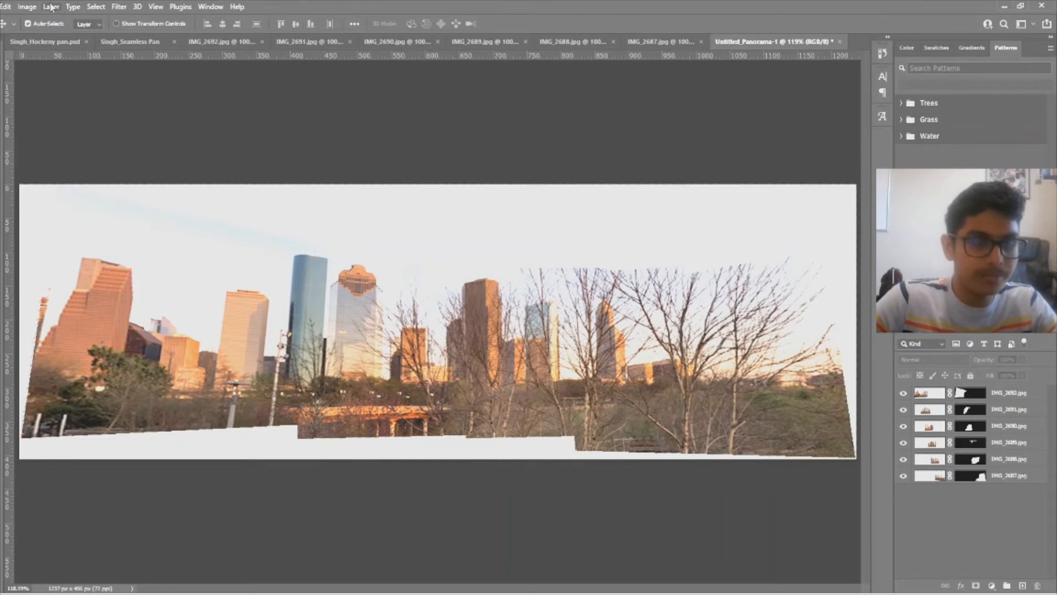
- Select all six photo layers of the merged panorama
left_click(95, 7)
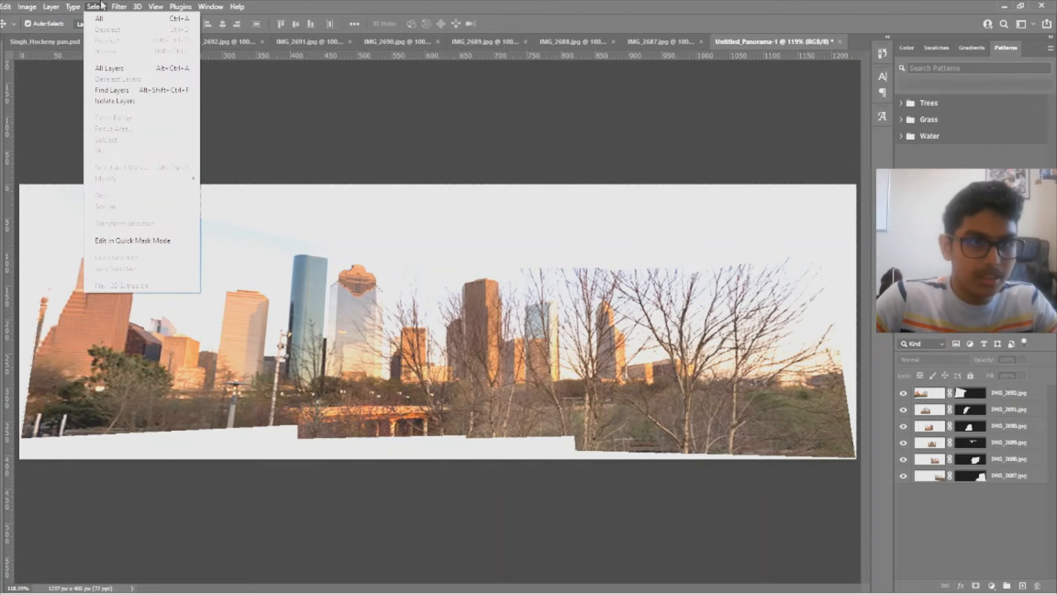
left_click(125, 67)
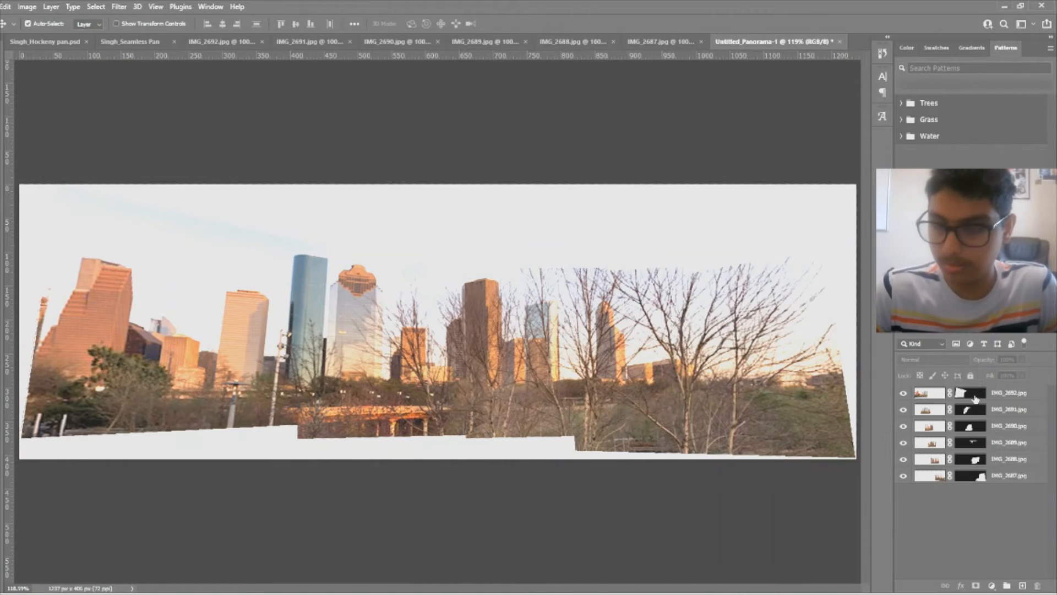
left_click(96, 6)
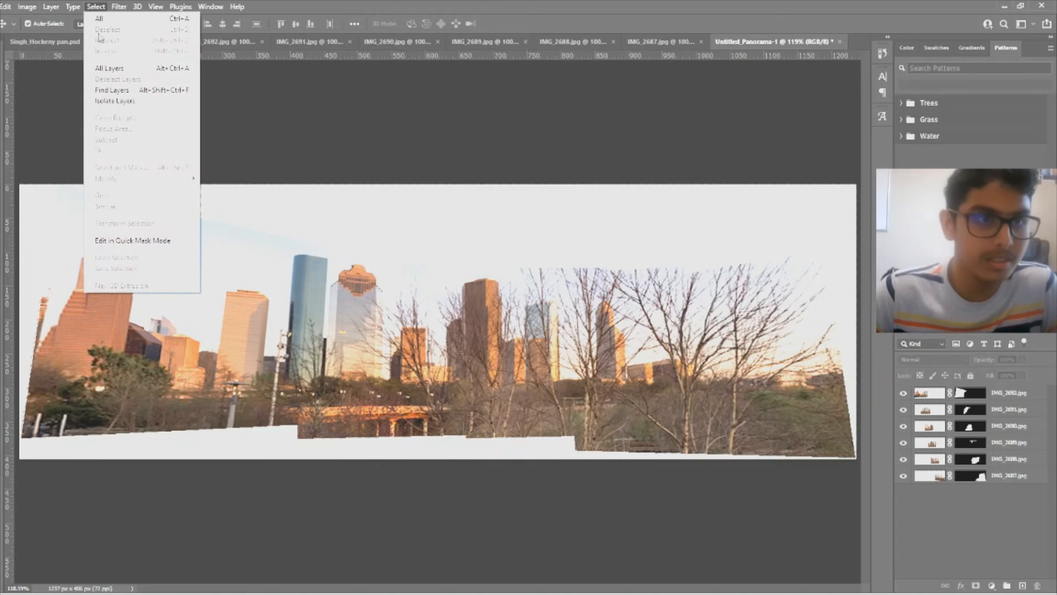
left_click(122, 70)
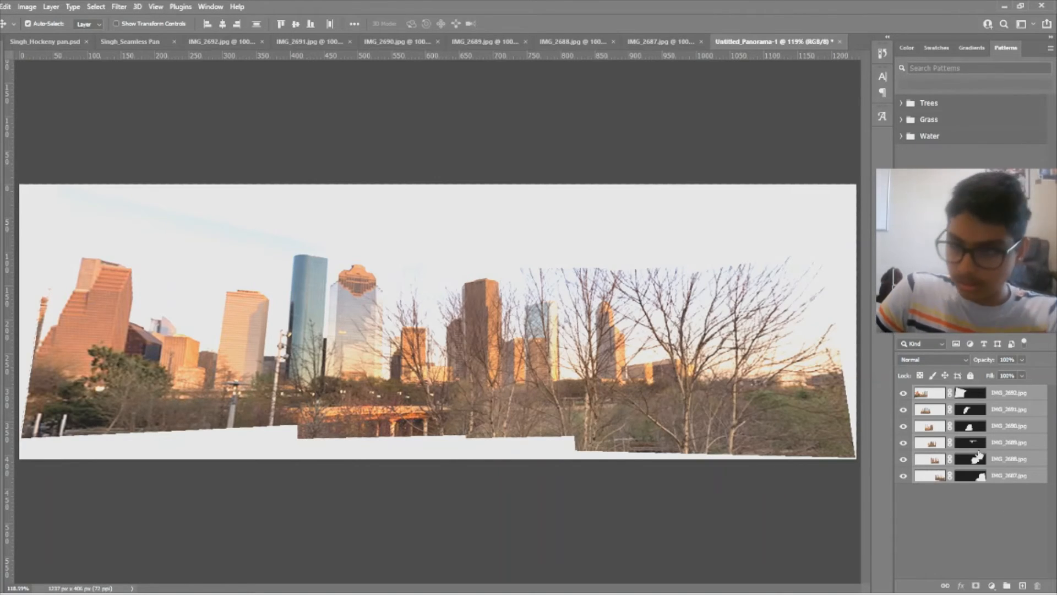
- Try flattening the selected panorama layers into one image, and undo the flattening
right_click(995, 440)
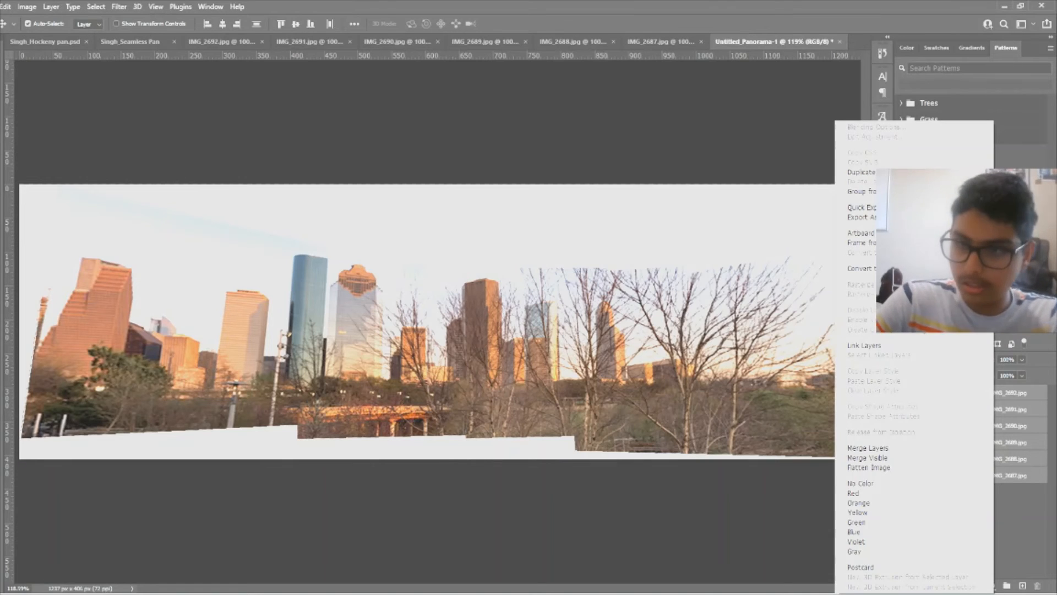
left_click(874, 468)
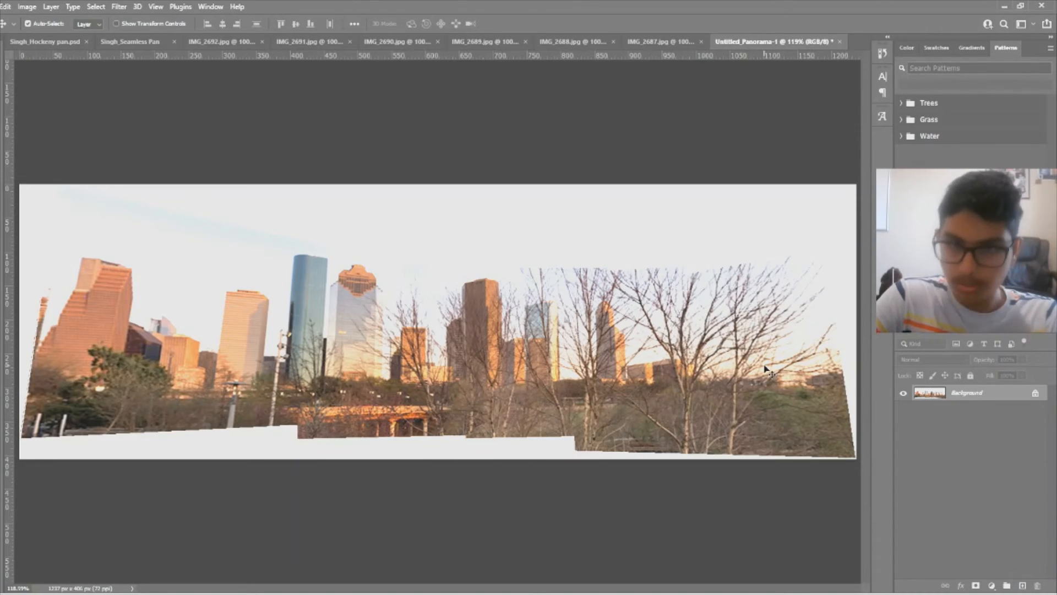
right_click(967, 395)
left_click(895, 443)
key("ctrl+z")
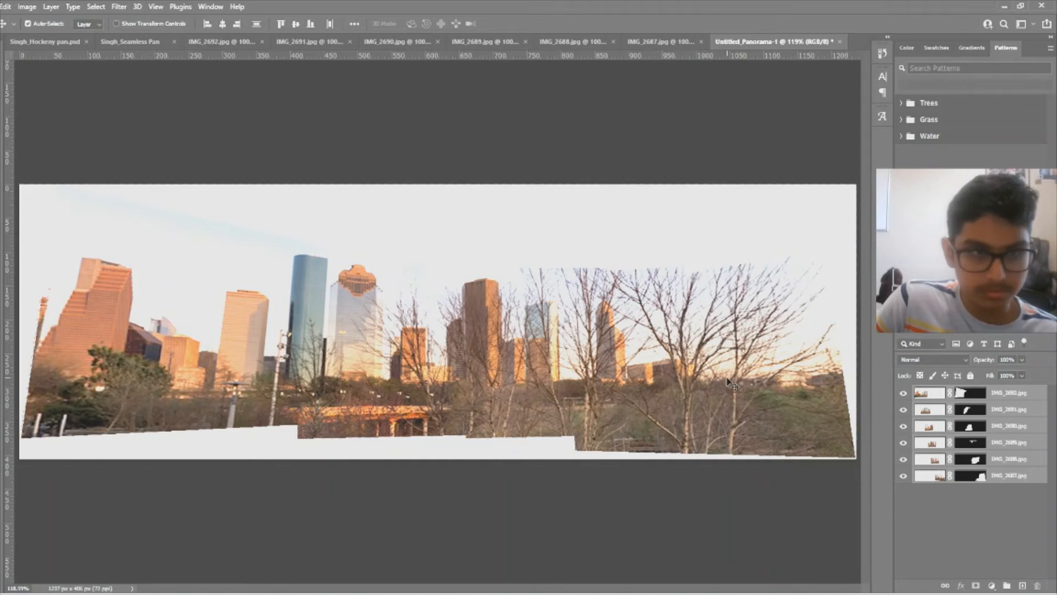
- Shift the selected photo layers and scale them proportionally to 183.75% so the skyline covers the whole canvas without blank edges
left_click_drag(76, 229, 36, 220)
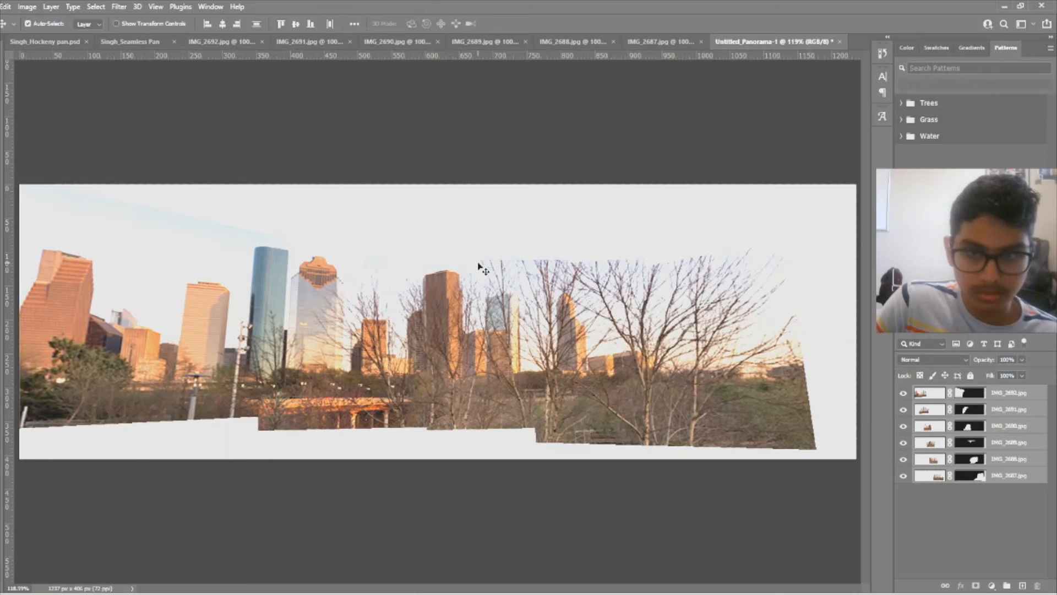
left_click_drag(479, 272, 490, 293)
key("ctrl")
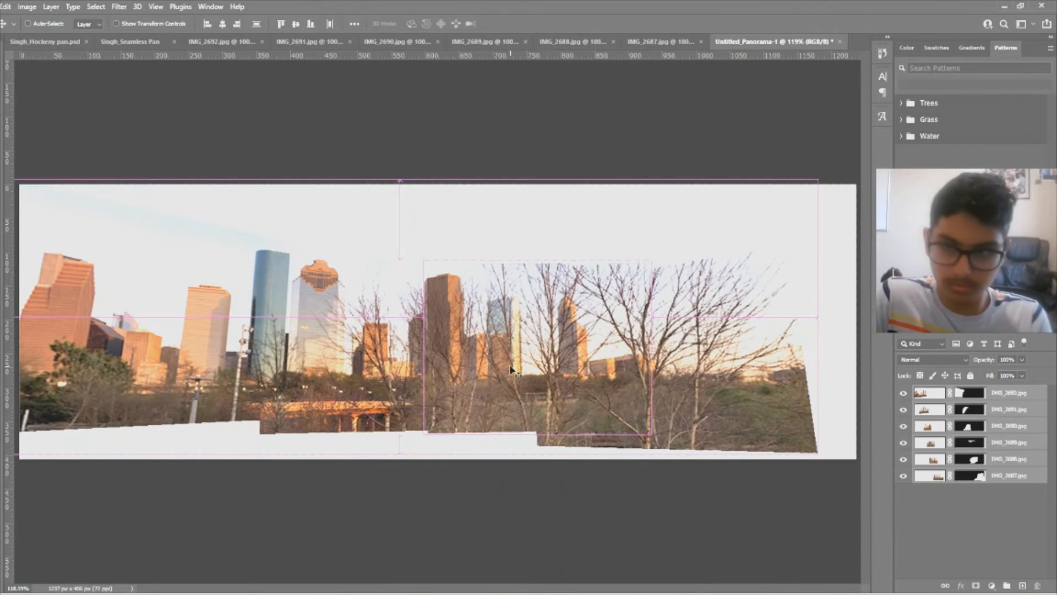
key("ctrl+t")
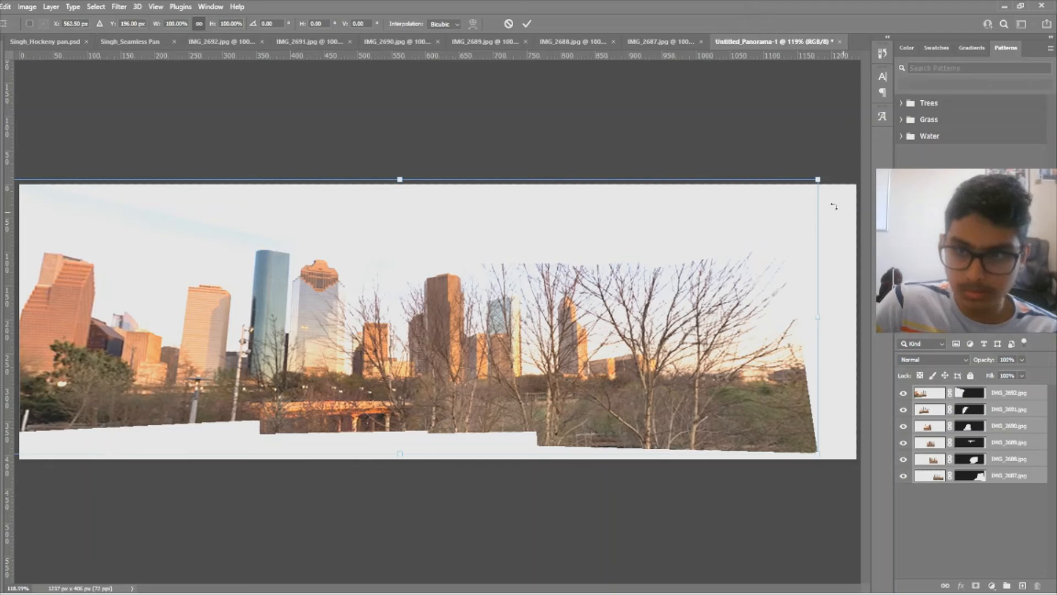
left_click_drag(819, 178, 842, 161)
left_click_drag(409, 454, 409, 510)
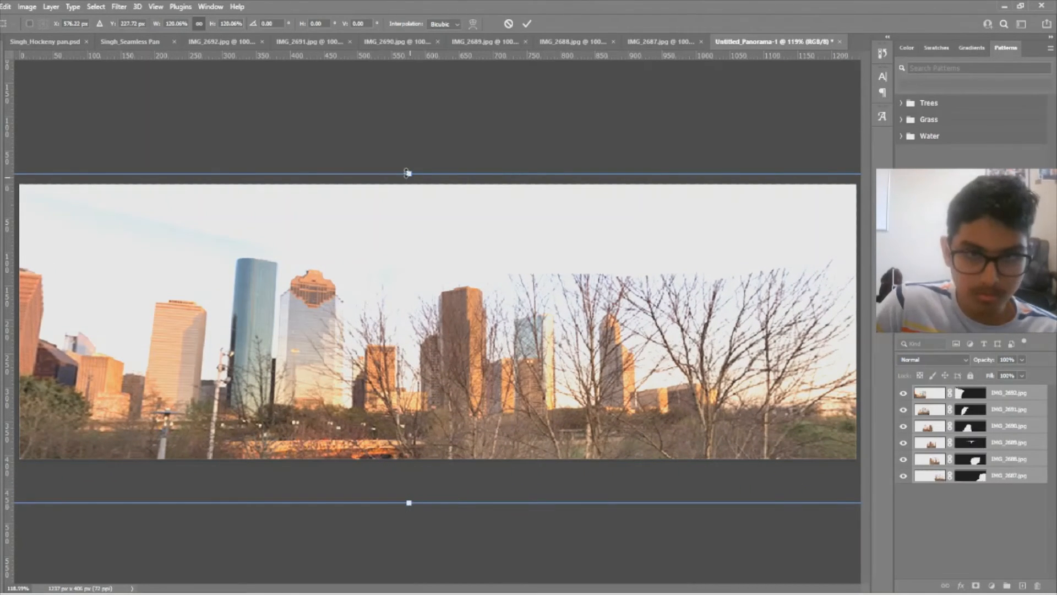
left_click_drag(408, 175, 385, 25)
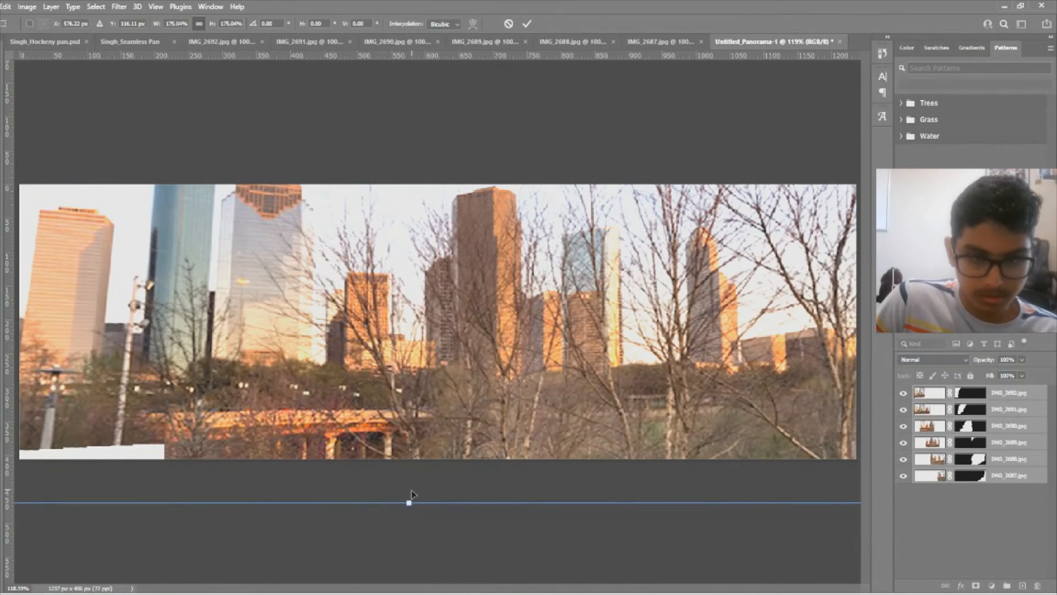
left_click_drag(409, 506, 407, 528)
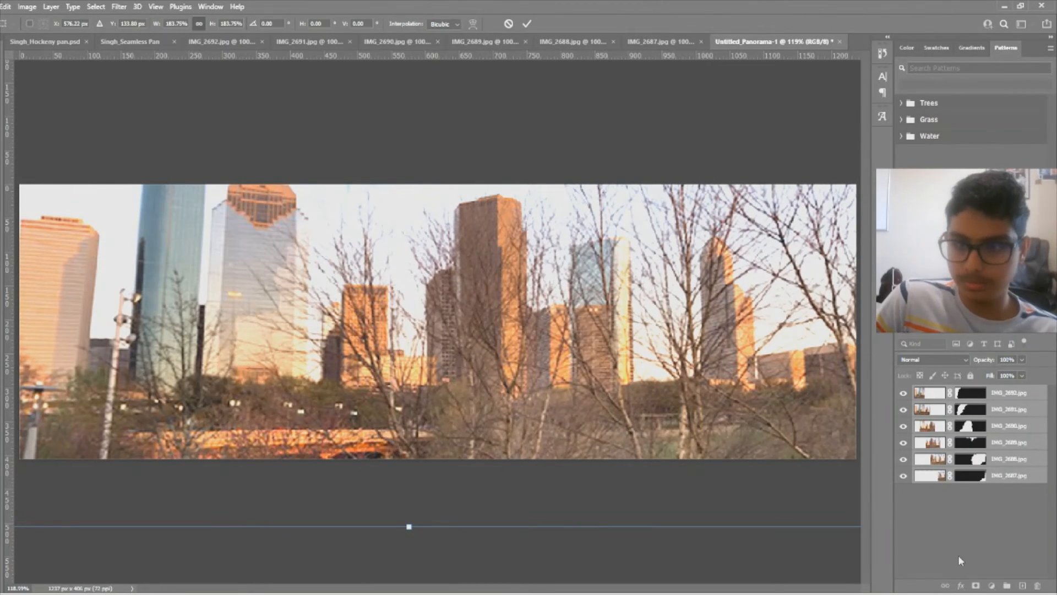
key("Return")
- Flatten the enlarged panorama layers into a single background layer
left_click(969, 534)
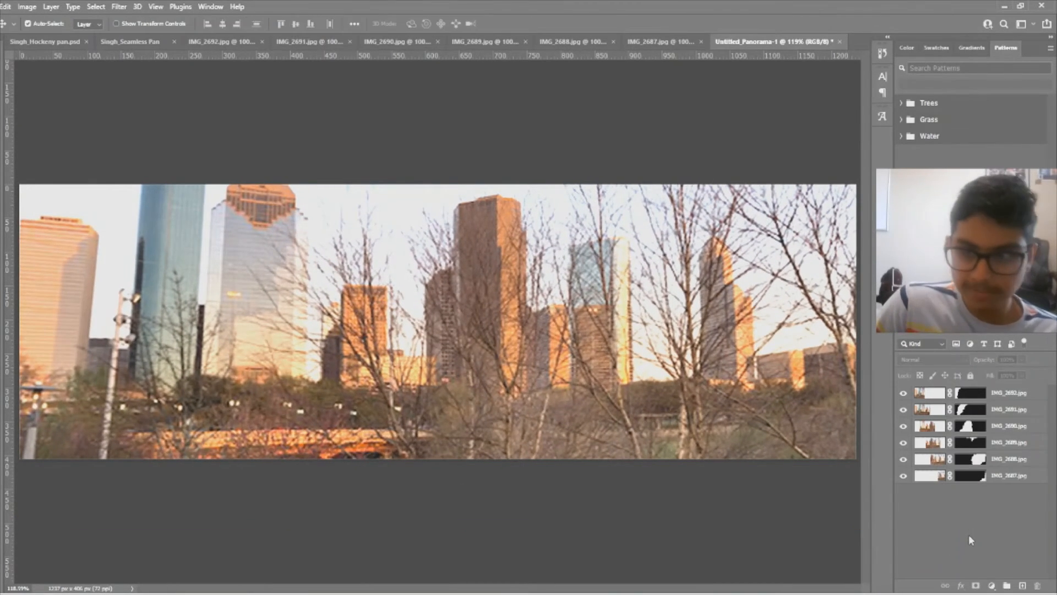
right_click(966, 436)
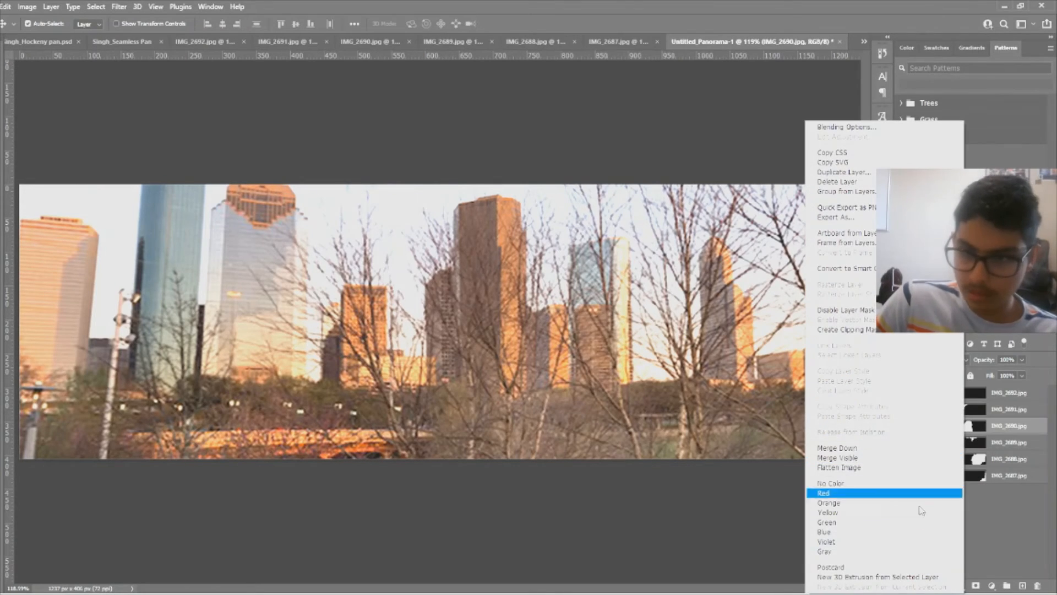
left_click(876, 468)
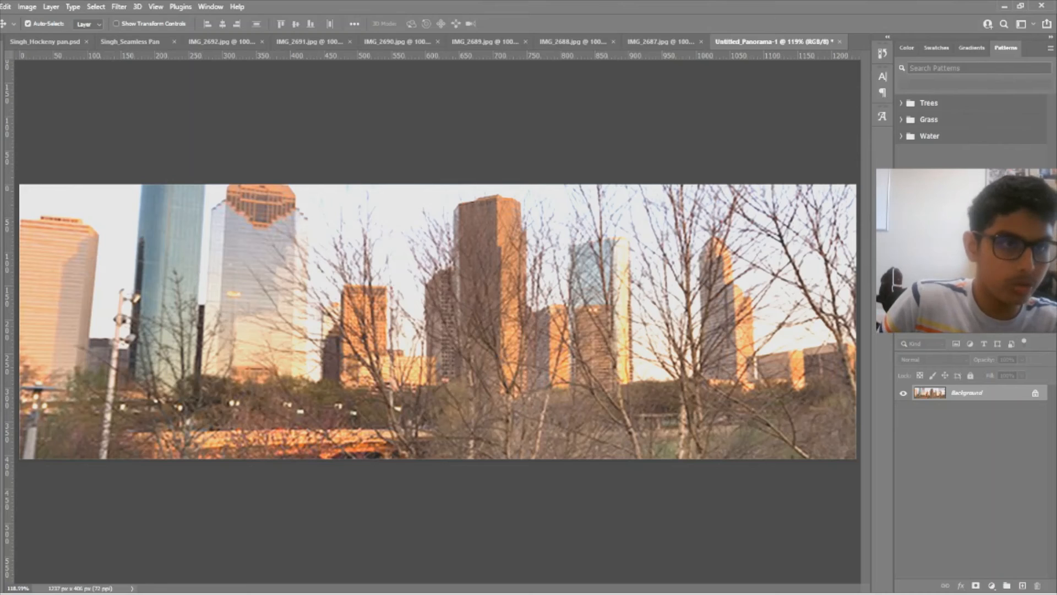
- Try cropping the panorama to a centred 1:1 square, undo the crop, and return to the Move tool
key("c")
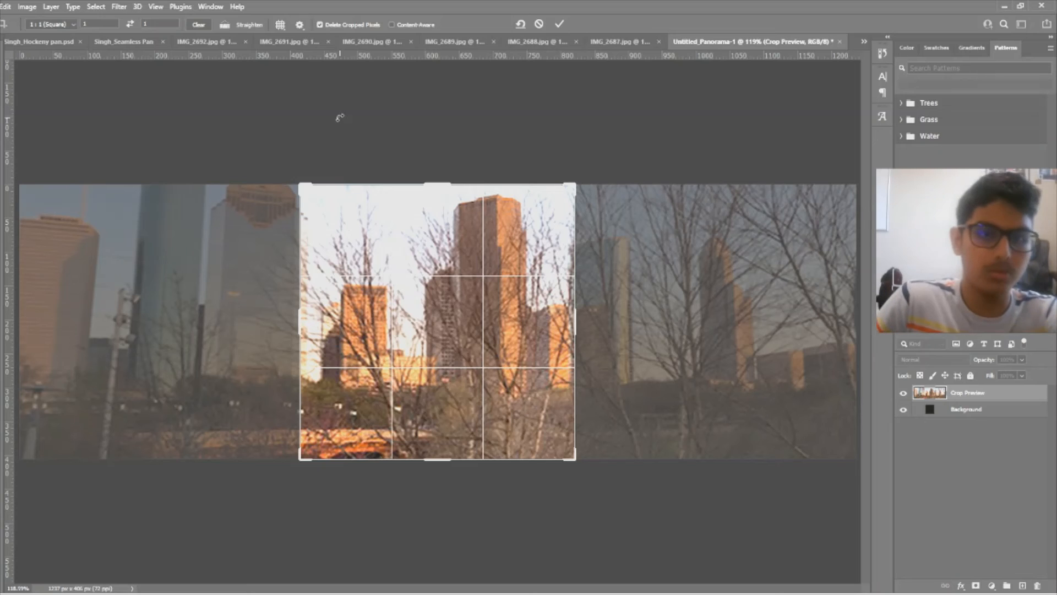
left_click(111, 112)
key("Return")
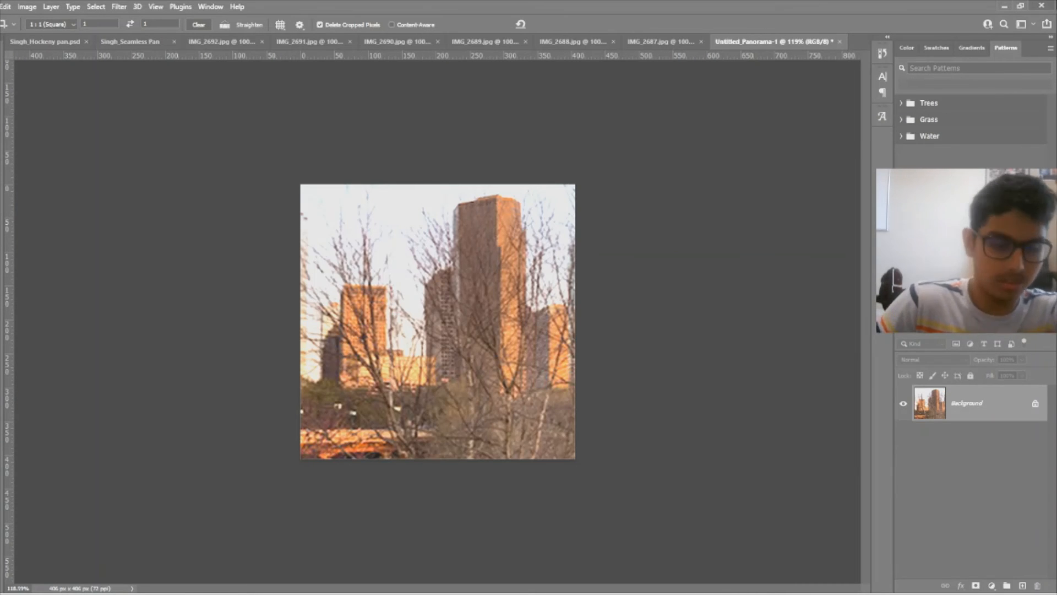
key("ctrl+z")
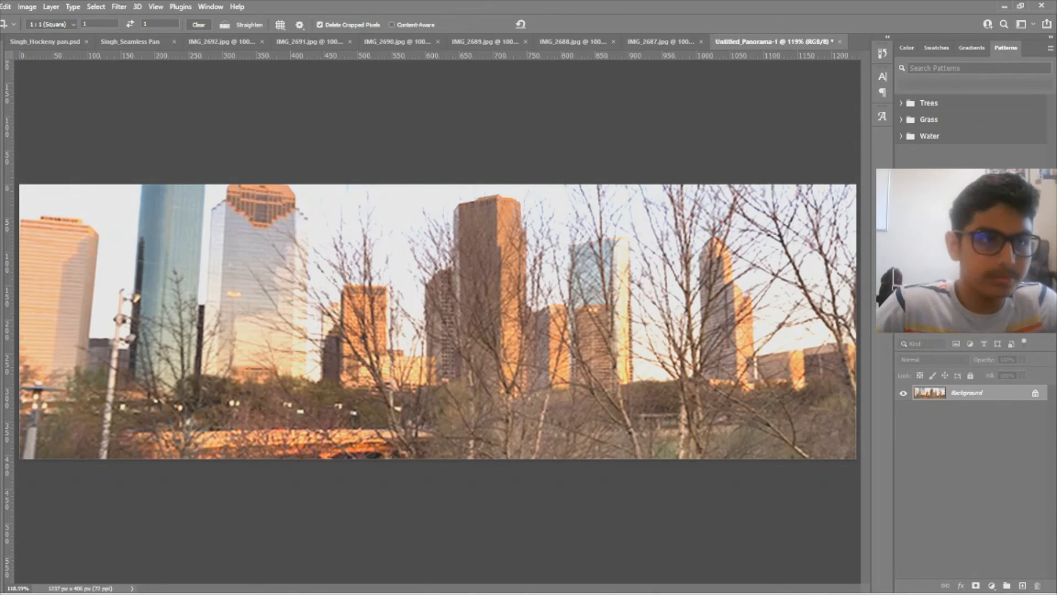
key("v")
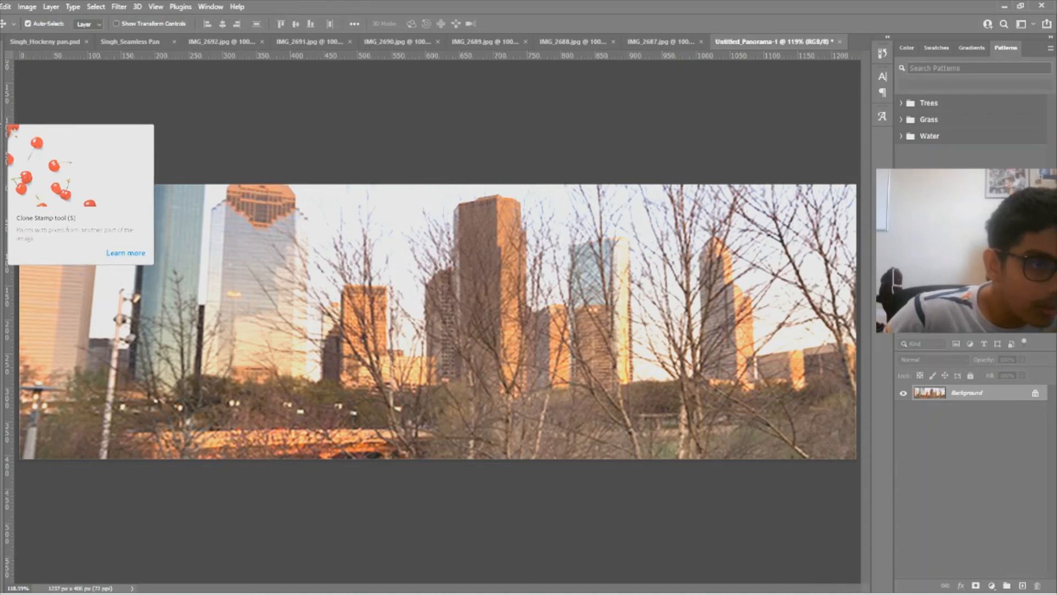
- Try the Clone Stamp tool on the leftmost building, and return to the Move tool
left_click(0, 128)
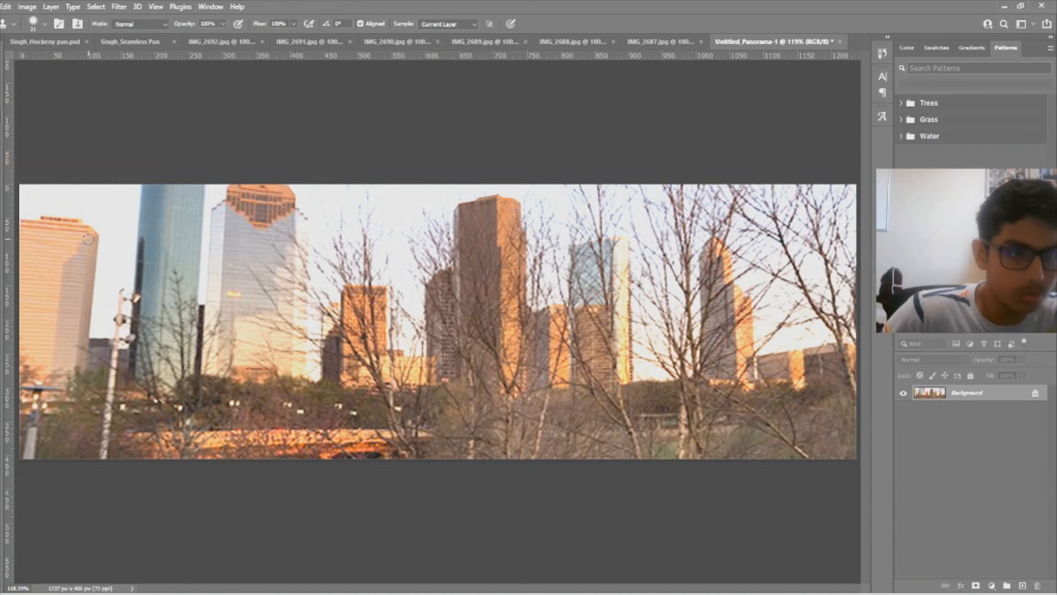
left_click(80, 261)
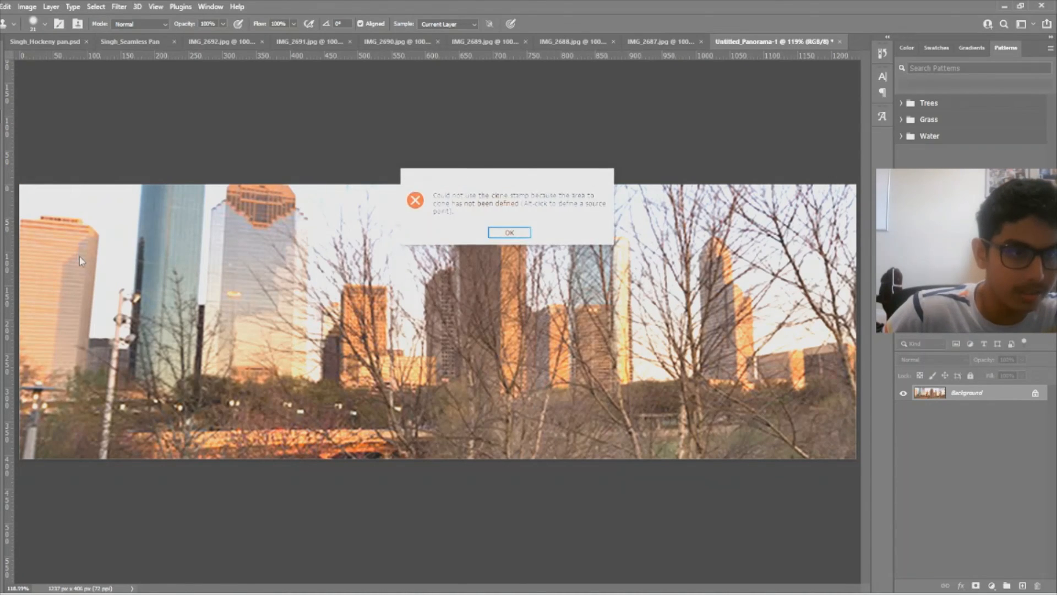
left_click(522, 235)
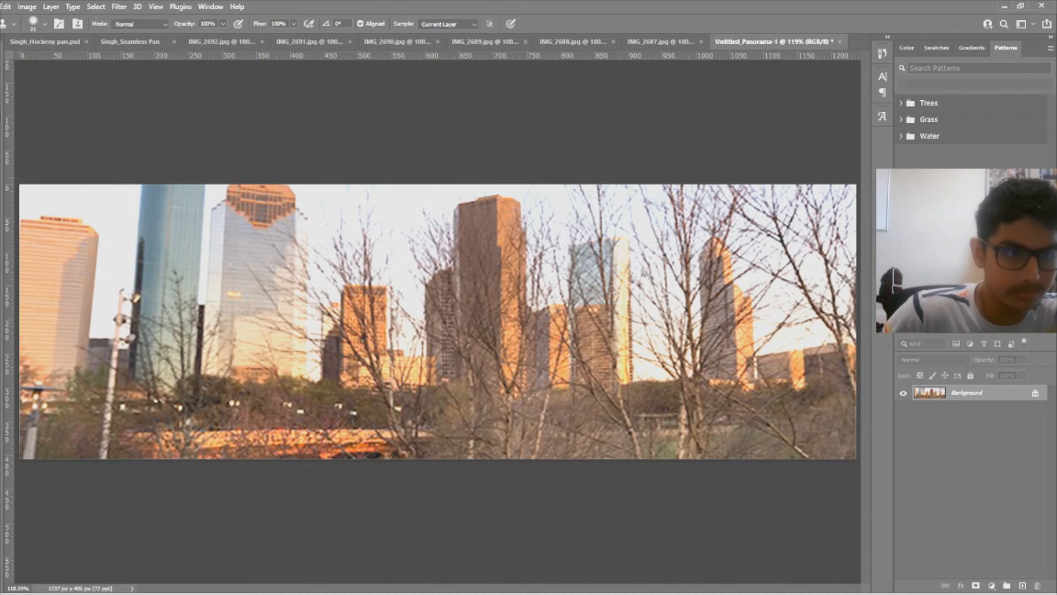
left_click(6, 249)
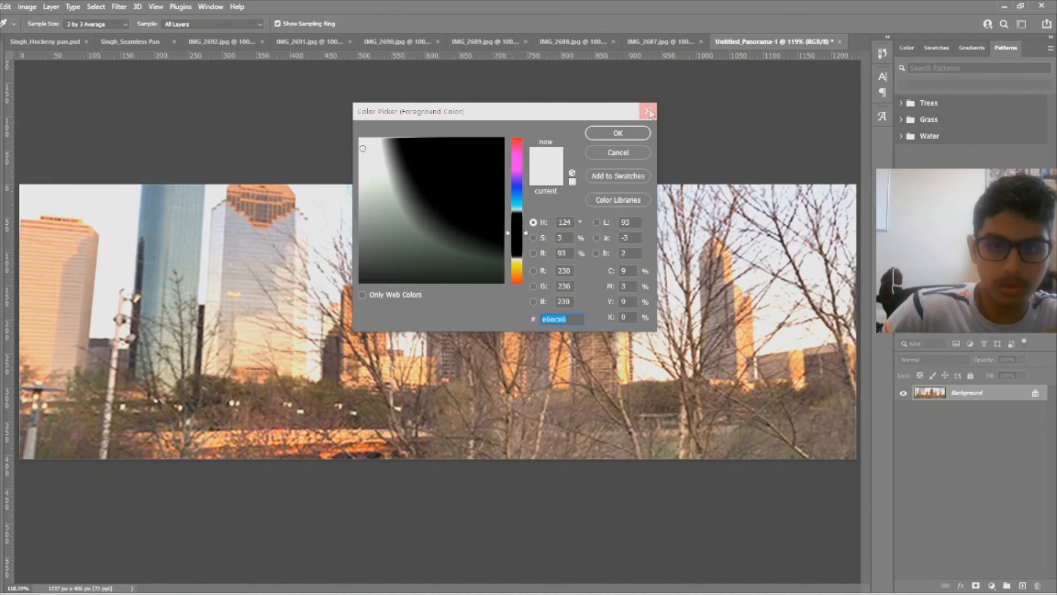
left_click(649, 112)
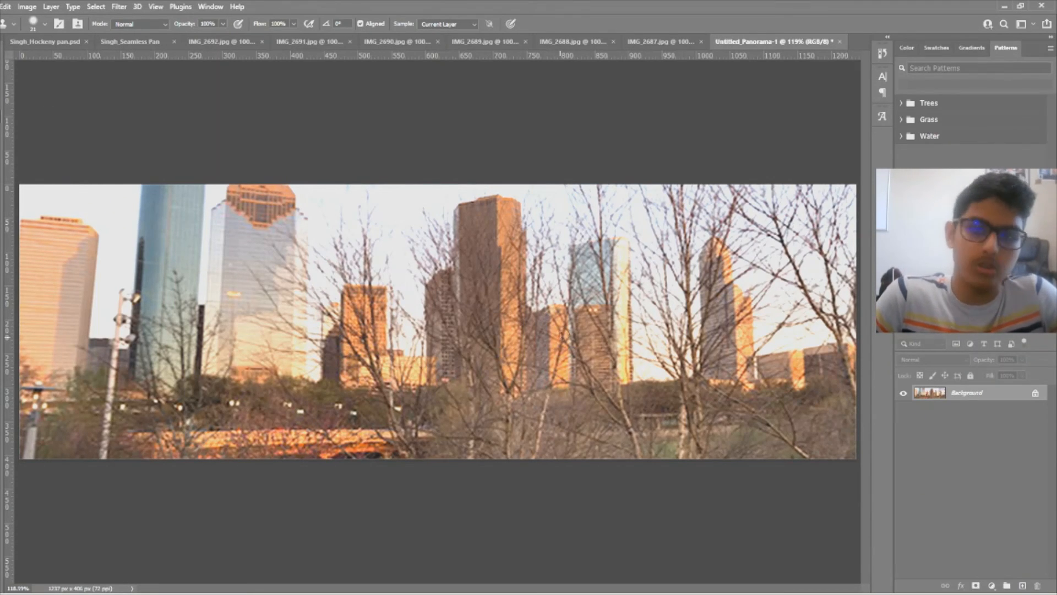
key("v")
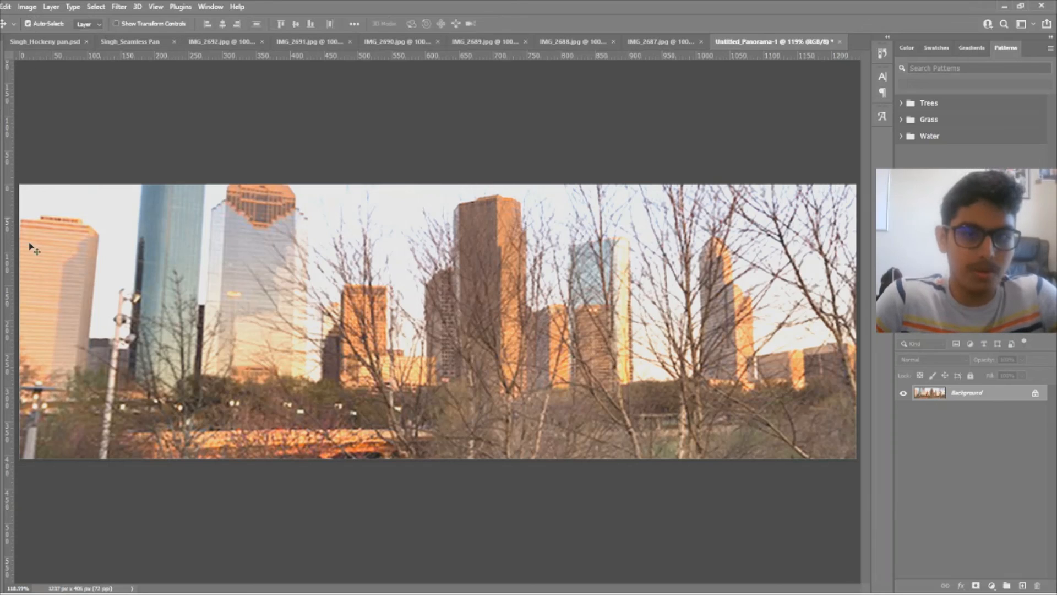